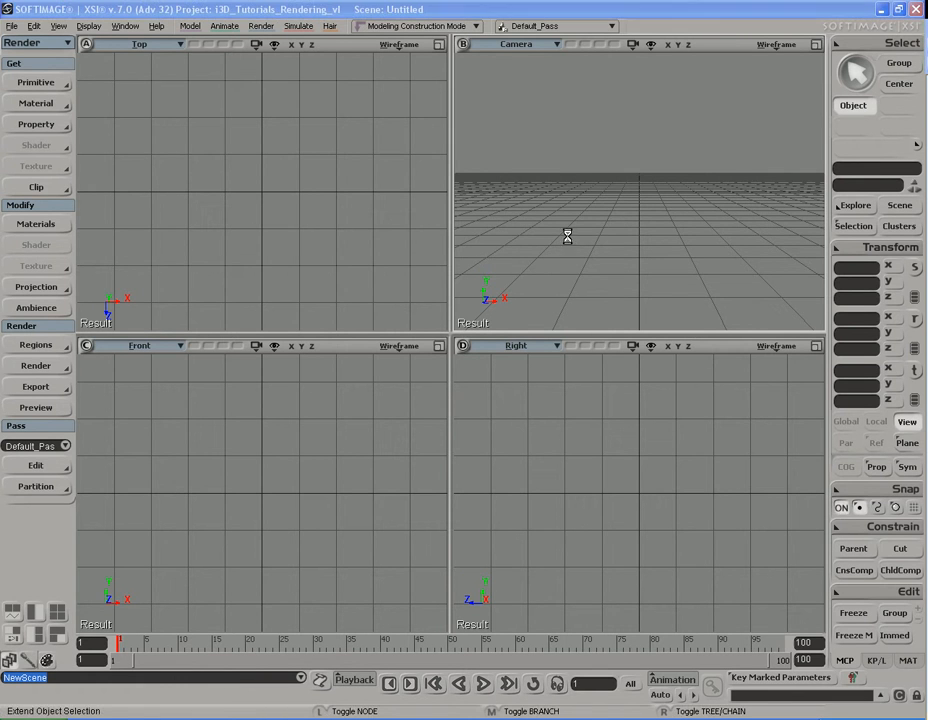
Load the scene FG_Animation_START from the project's Scenes folder
key(ctrl+o)
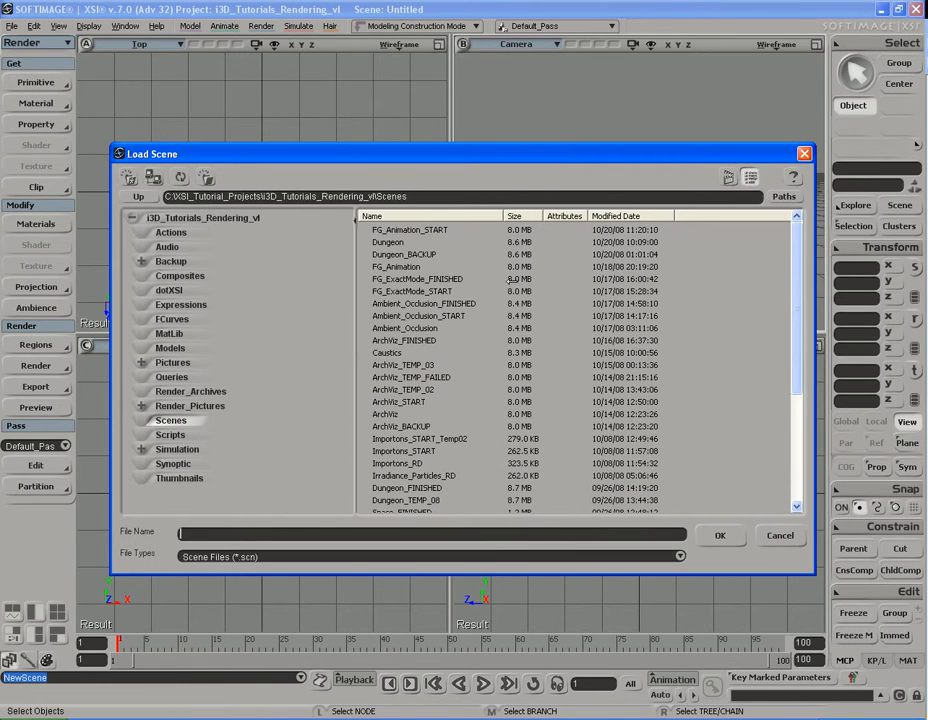
click(393, 232)
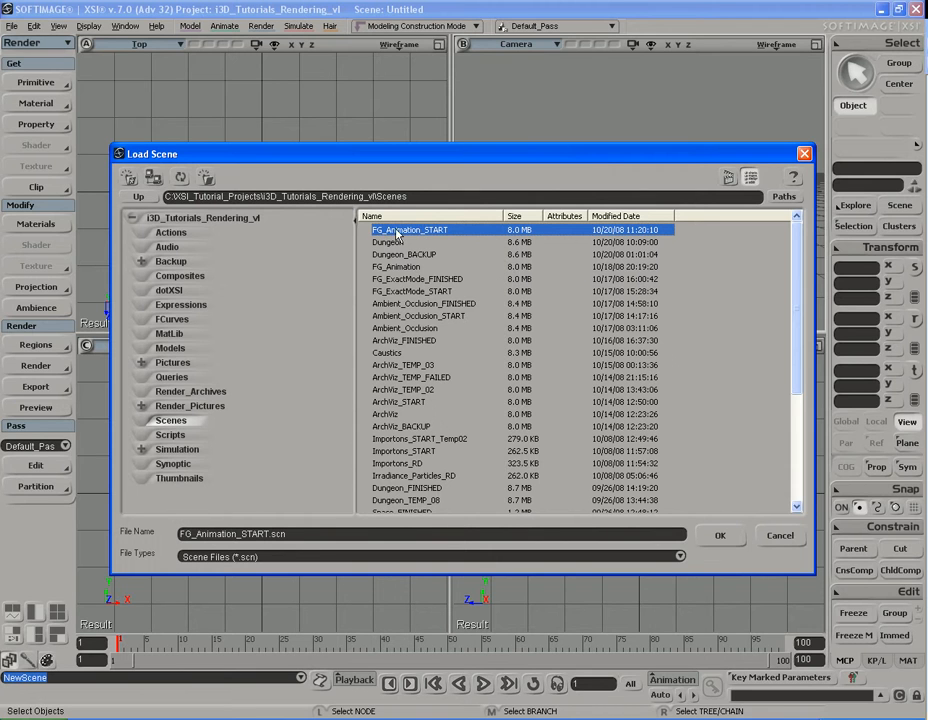
double_click(437, 234)
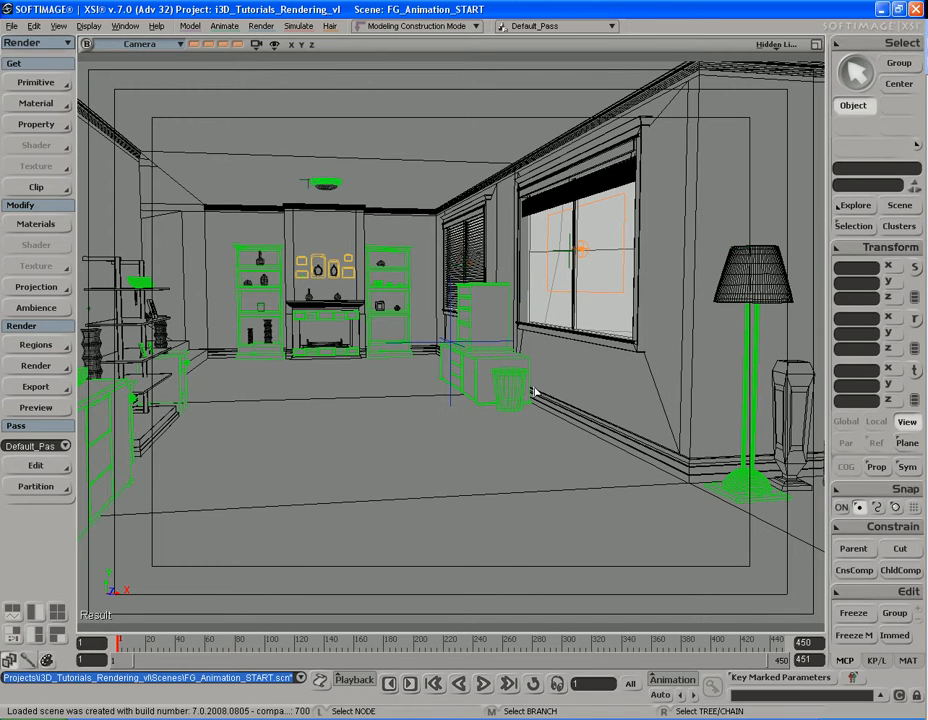
Inspect the hardwood floor's material in the Render Tree, close it, and select the window panes
click(484, 447)
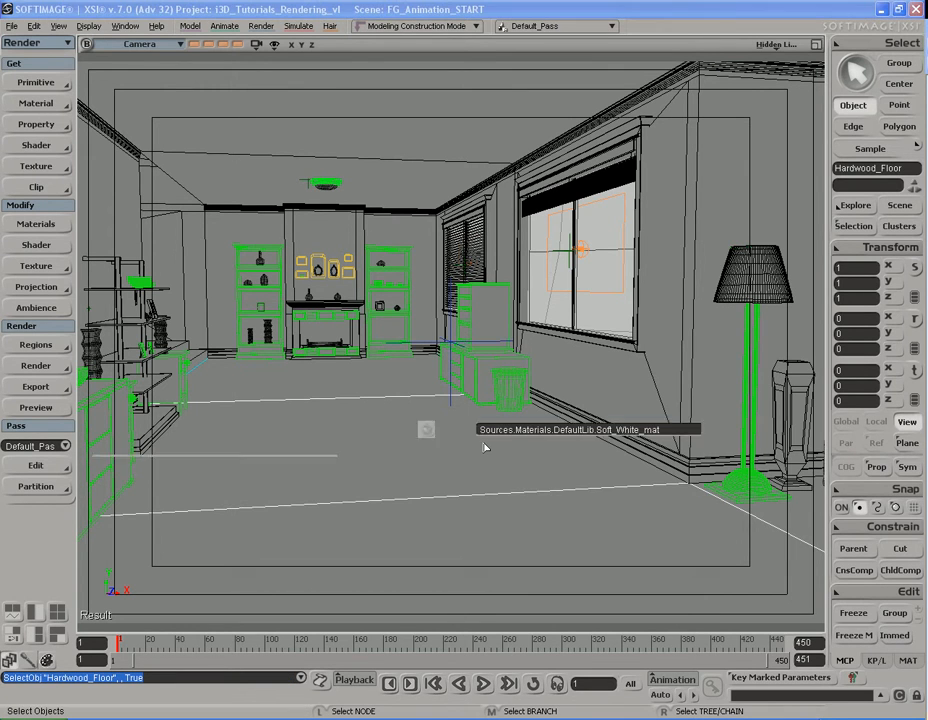
key(7)
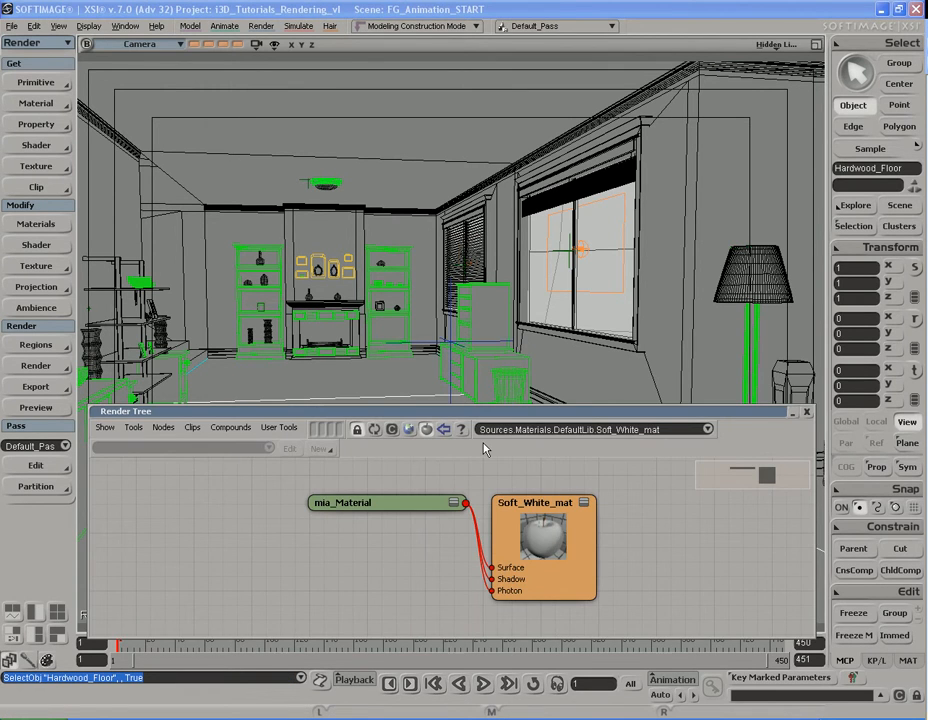
click(806, 411)
click(593, 309)
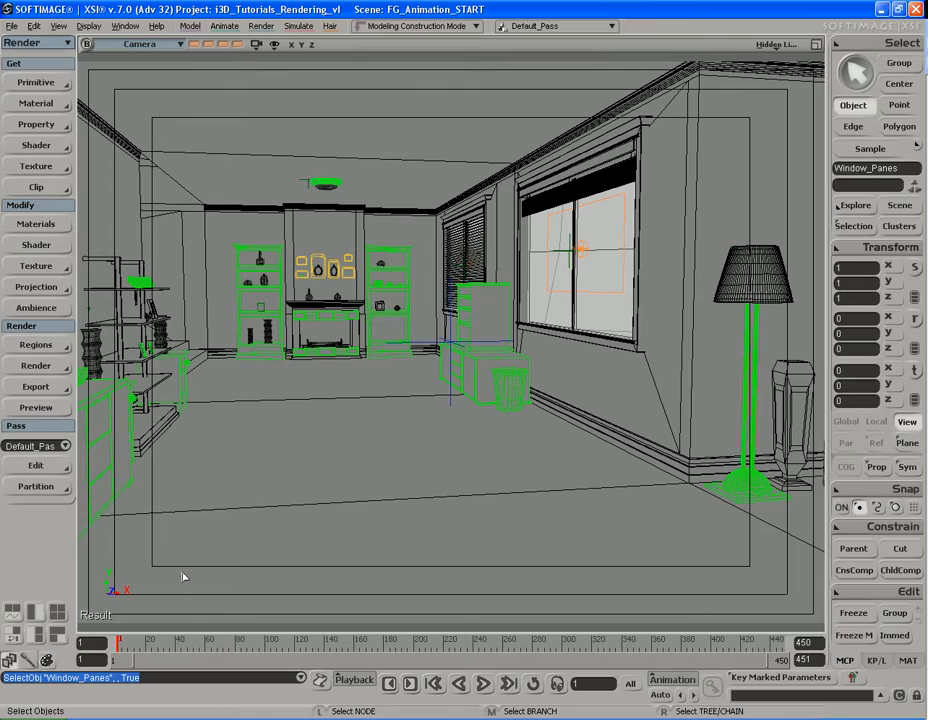
Scrub the animation back to frame 1, render a preview of the current pass, and close the preview
mouse_move(119, 641)
mouse_down()
mouse_move(745, 640)
mouse_move(365, 649)
mouse_move(119, 641)
mouse_up()
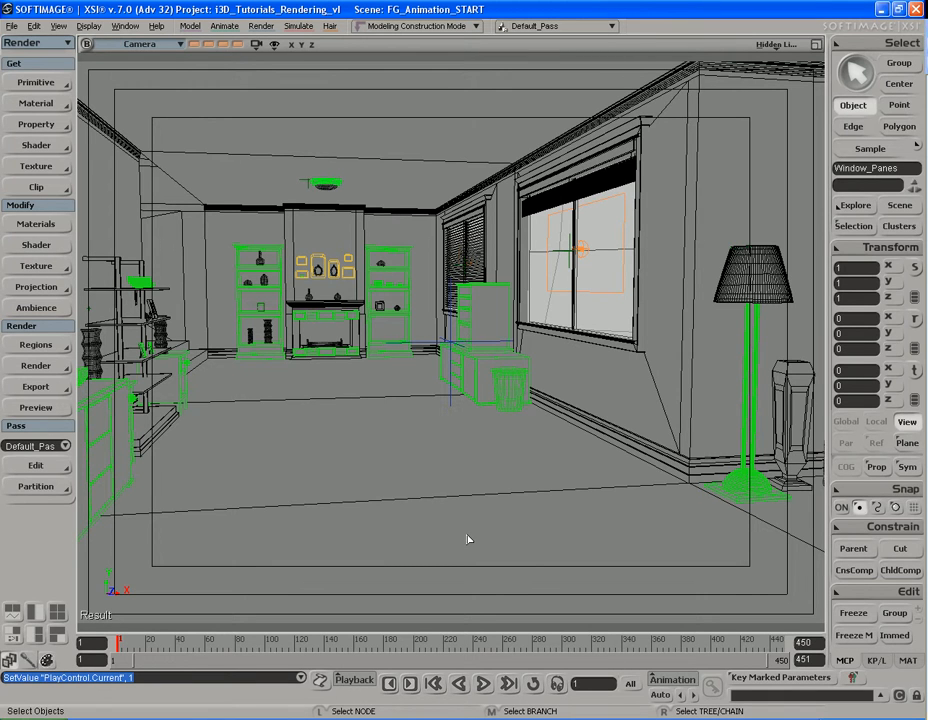
key(shift)
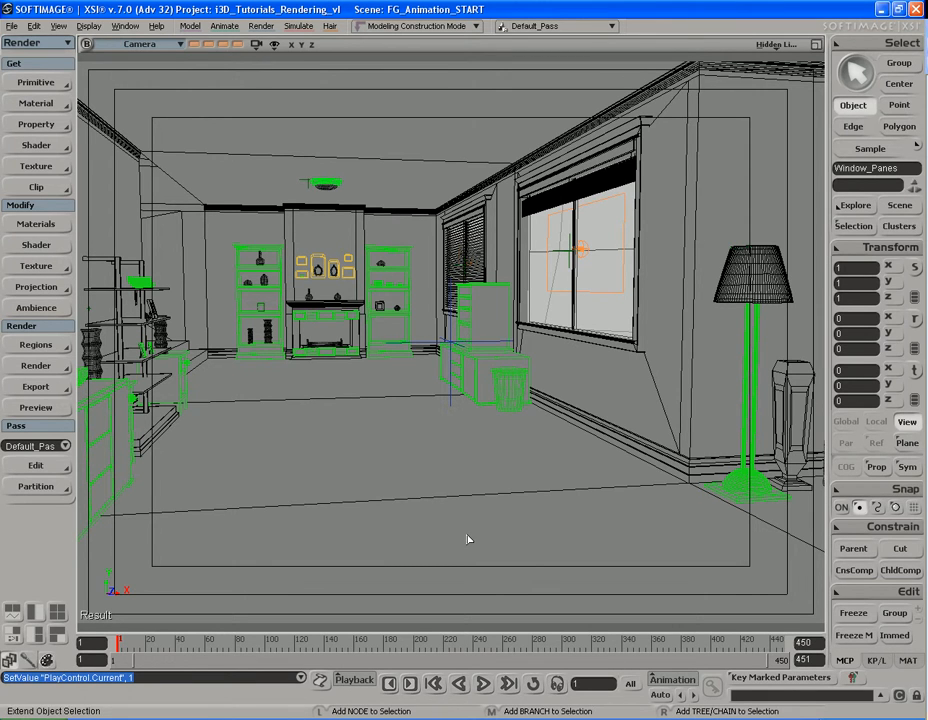
key(shift+r)
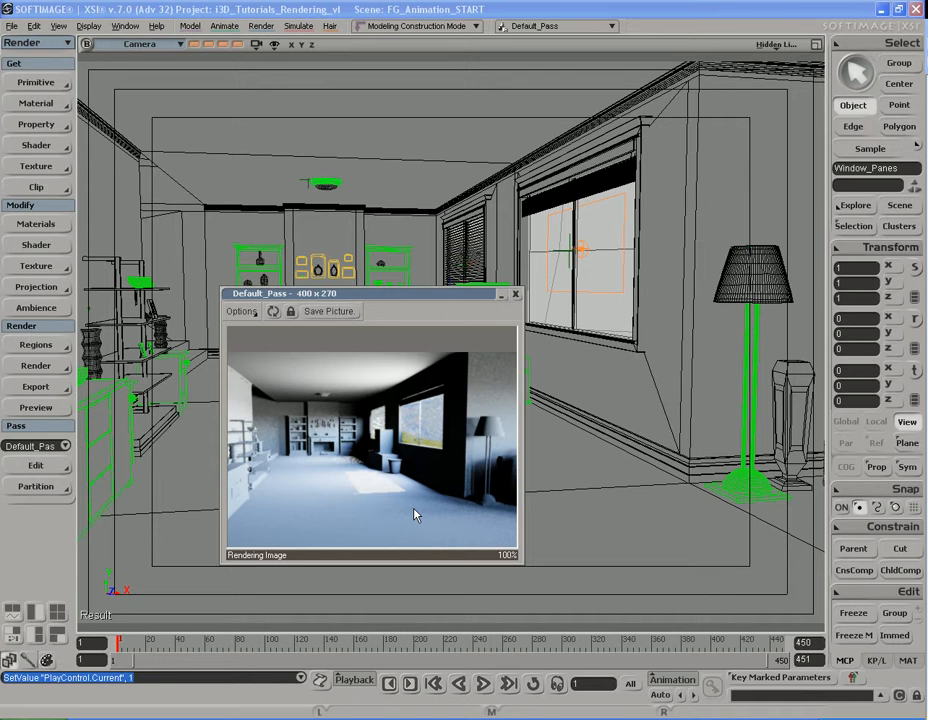
click(515, 293)
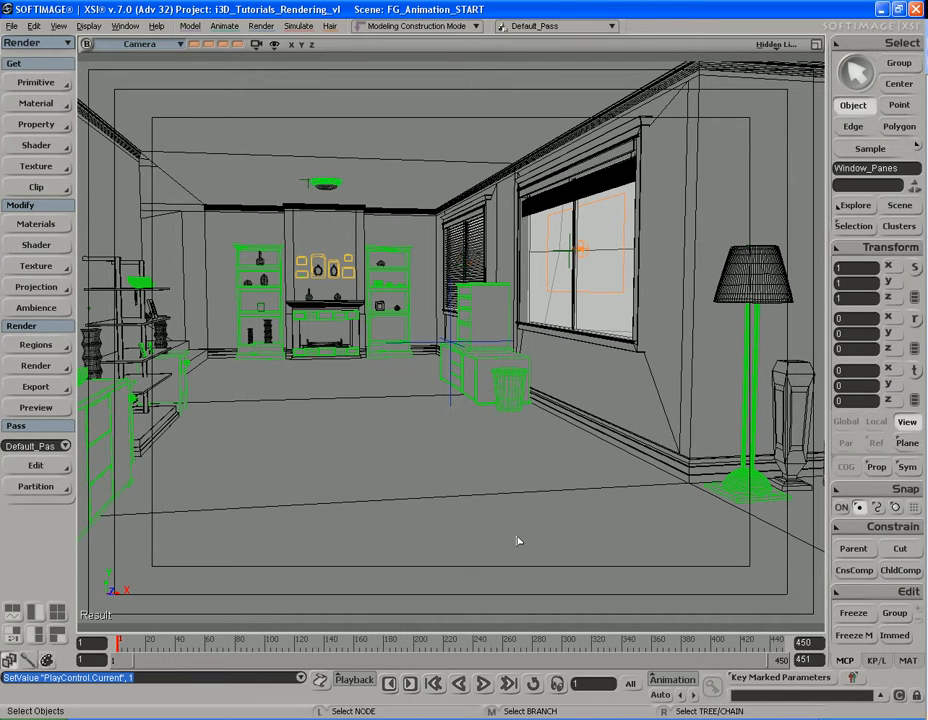
Open the mental ray renderer options for the pass and enable Final Gathering
click(40, 366)
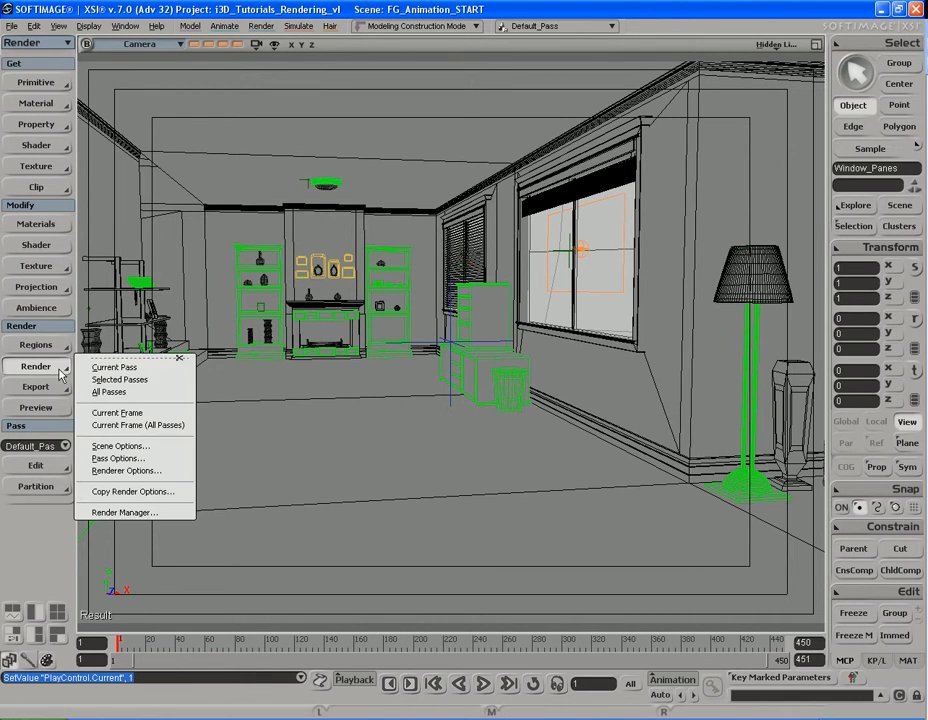
click(135, 470)
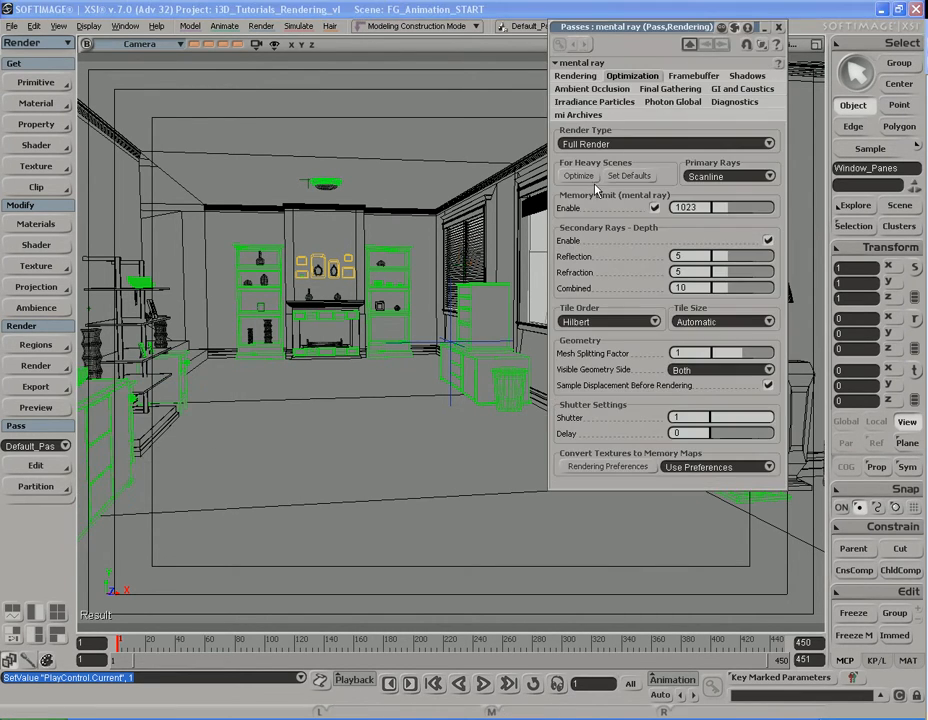
click(578, 77)
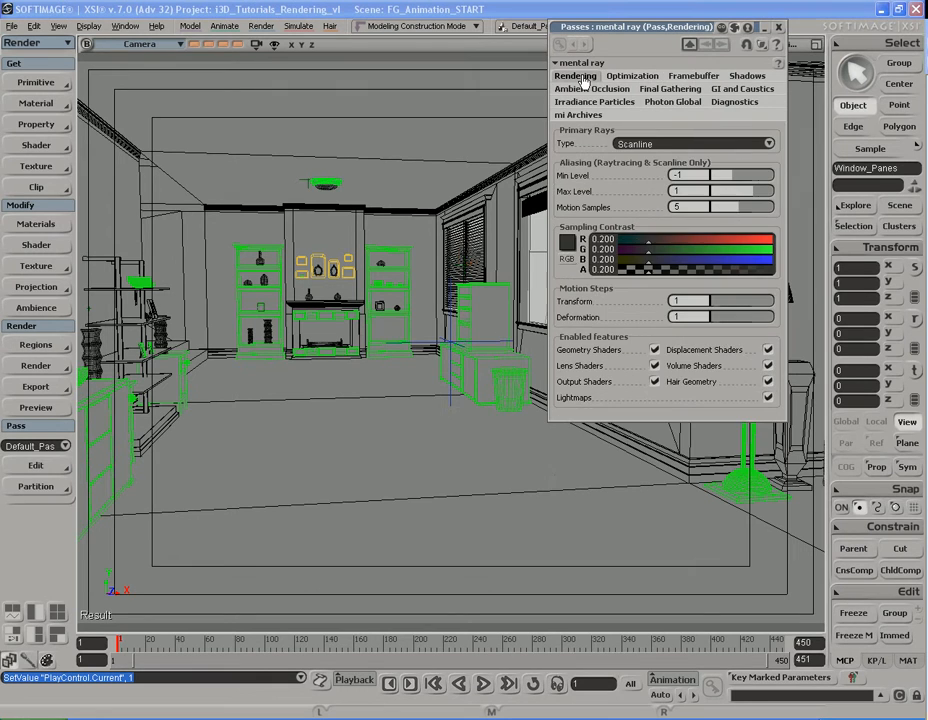
click(683, 88)
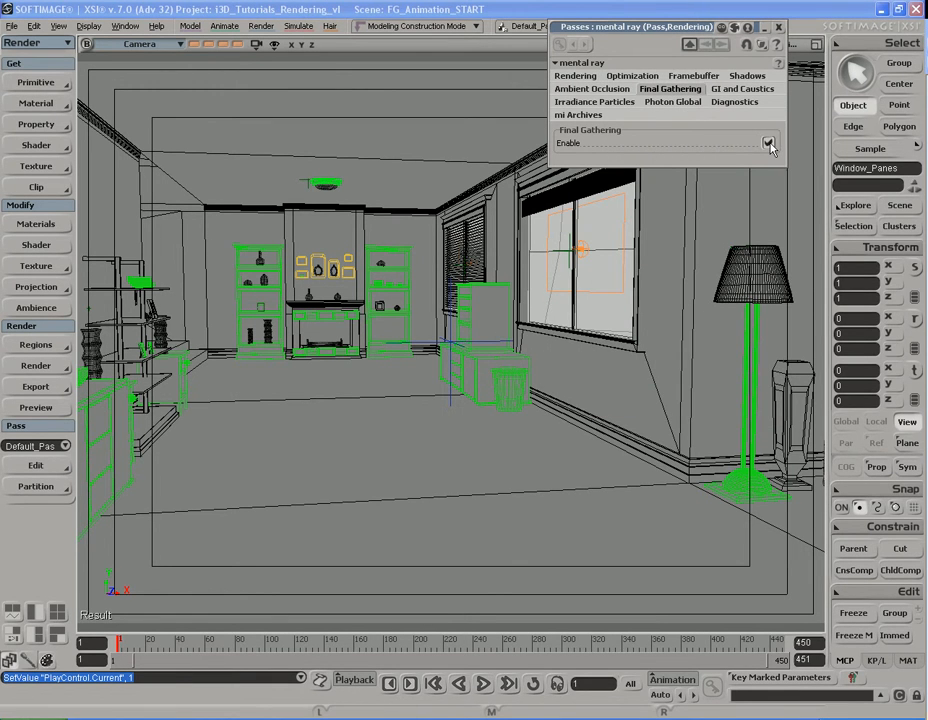
click(770, 146)
drag(746, 32, 733, 14)
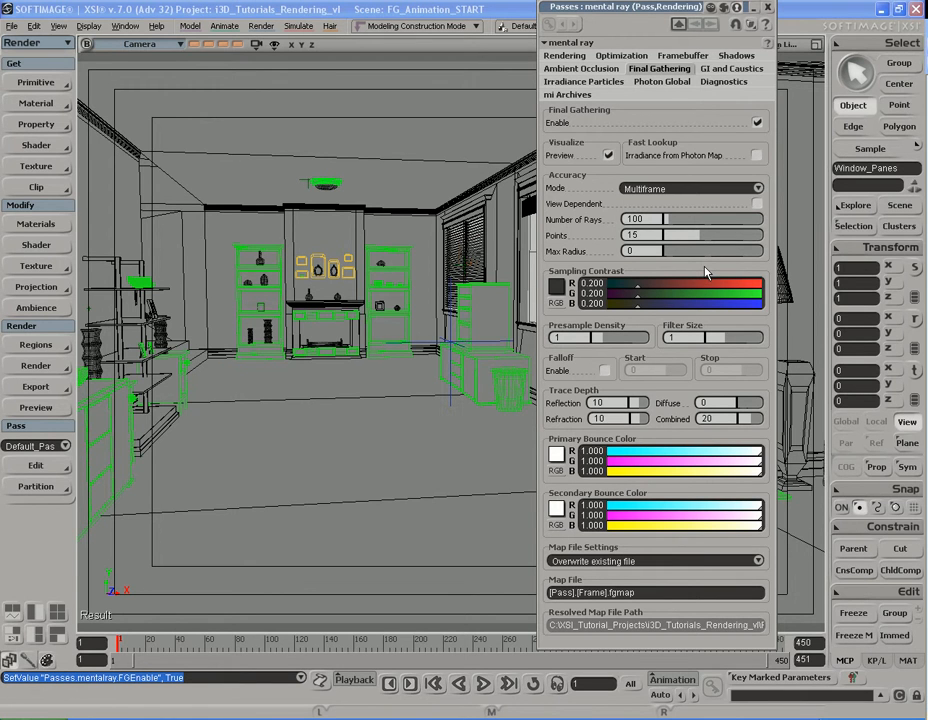
Set the Final Gathering accuracy mode to Automatic and the number of rays to 32
click(677, 192)
click(677, 203)
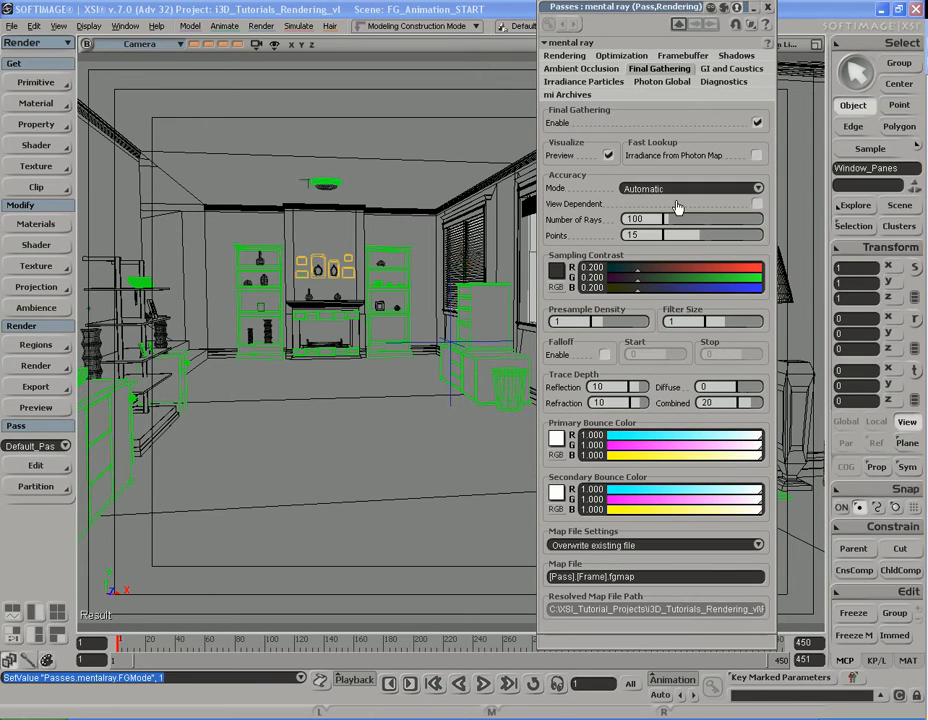
double_click(650, 219)
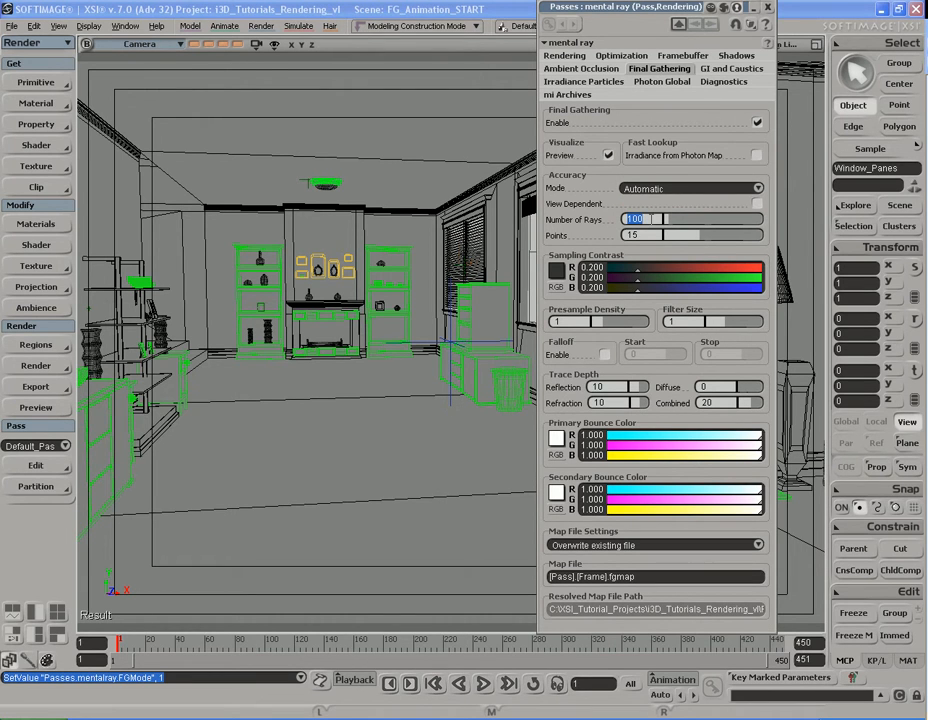
text(32)
key(Return)
Keep the map file setting on Overwrite existing file and check the Final Gathering map file name
click(672, 545)
click(672, 546)
click(660, 576)
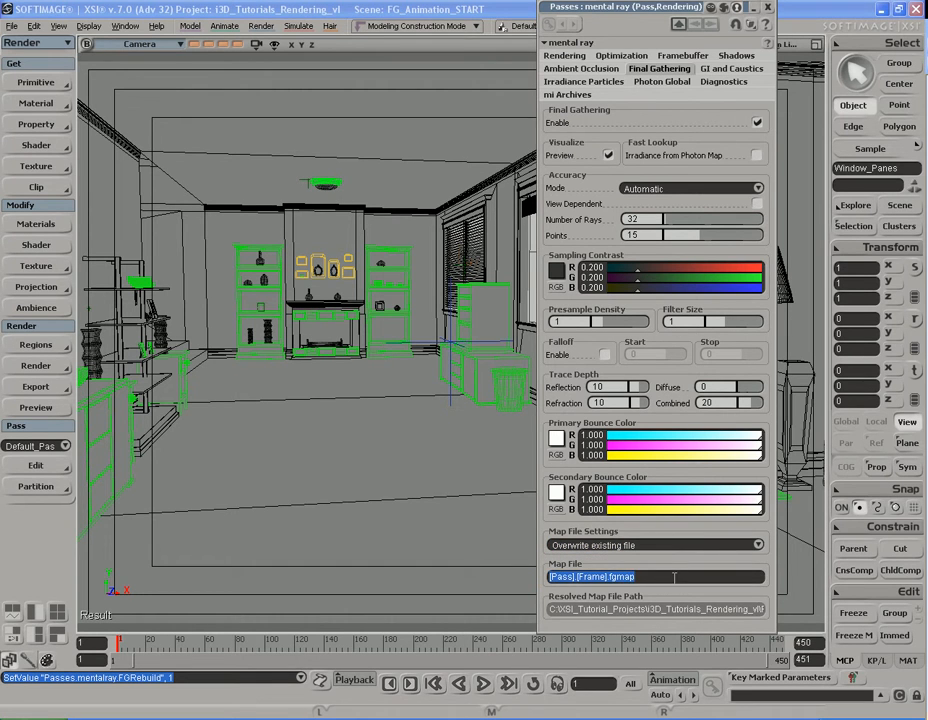
click(674, 577)
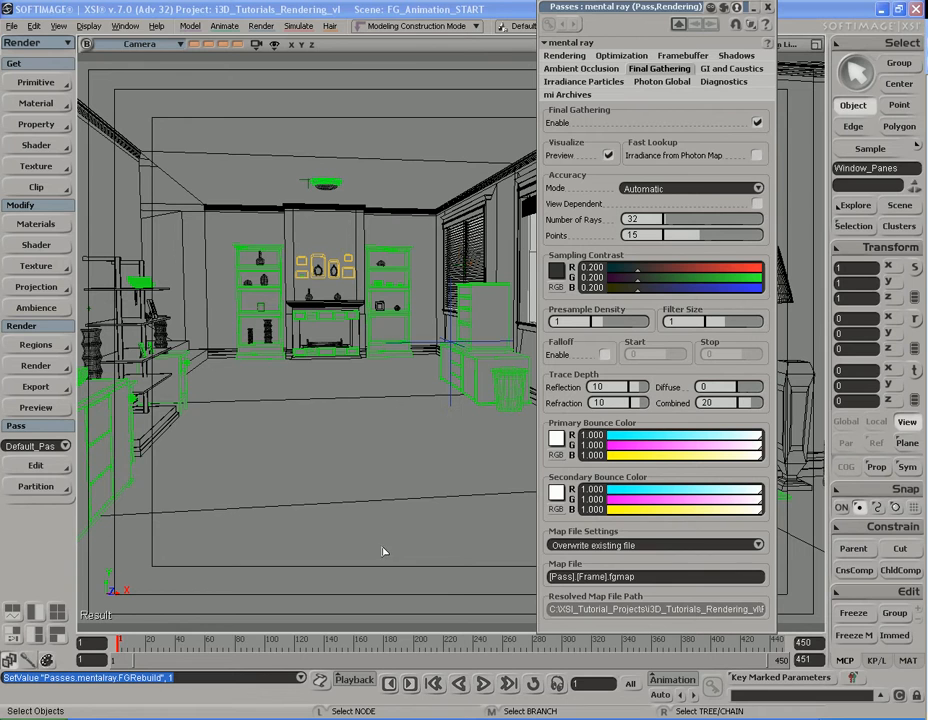
Open a Flipbook and browse for images in the FG_Animation folder under Render_Pictures
click(352, 681)
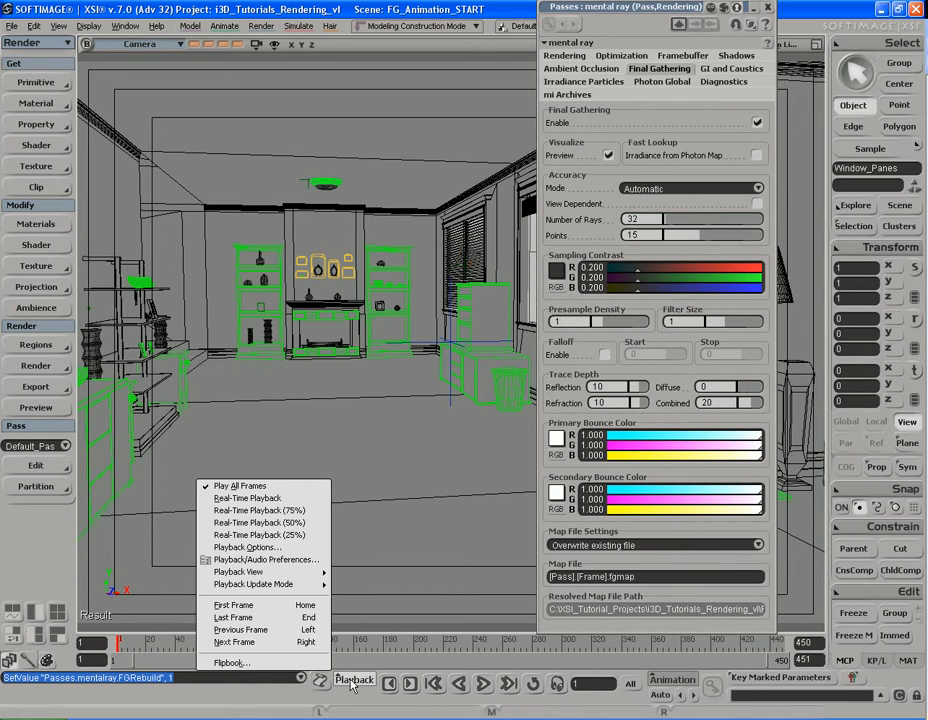
click(237, 665)
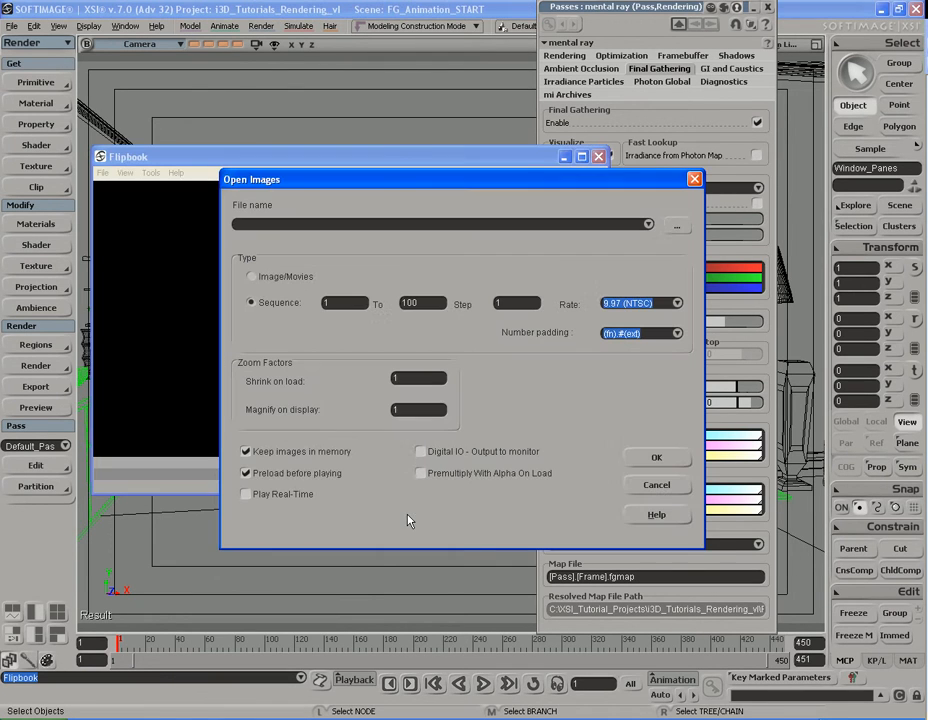
click(676, 225)
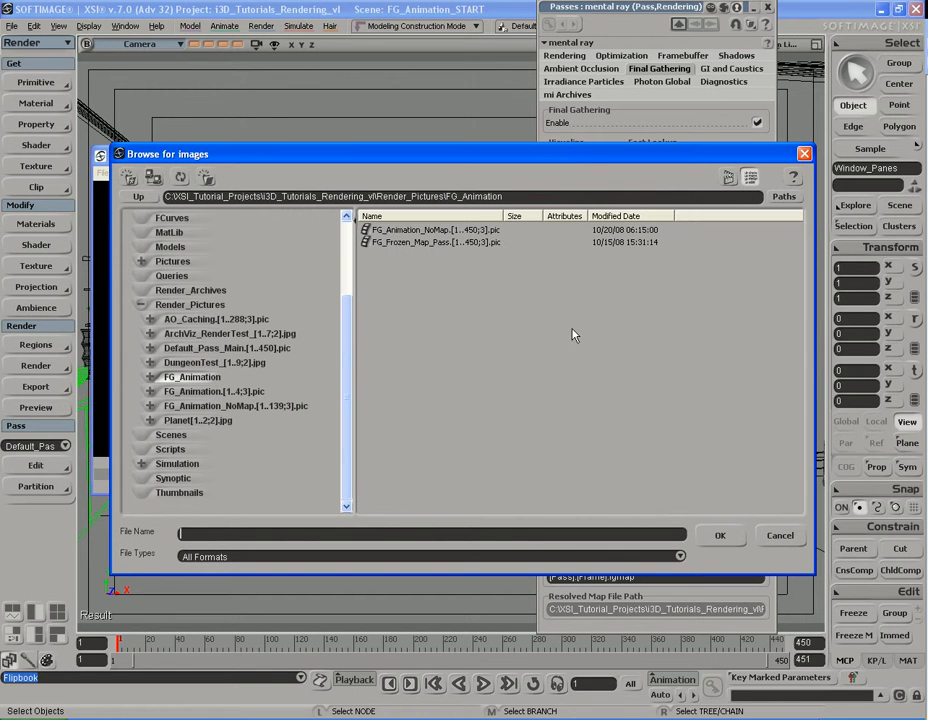
click(192, 305)
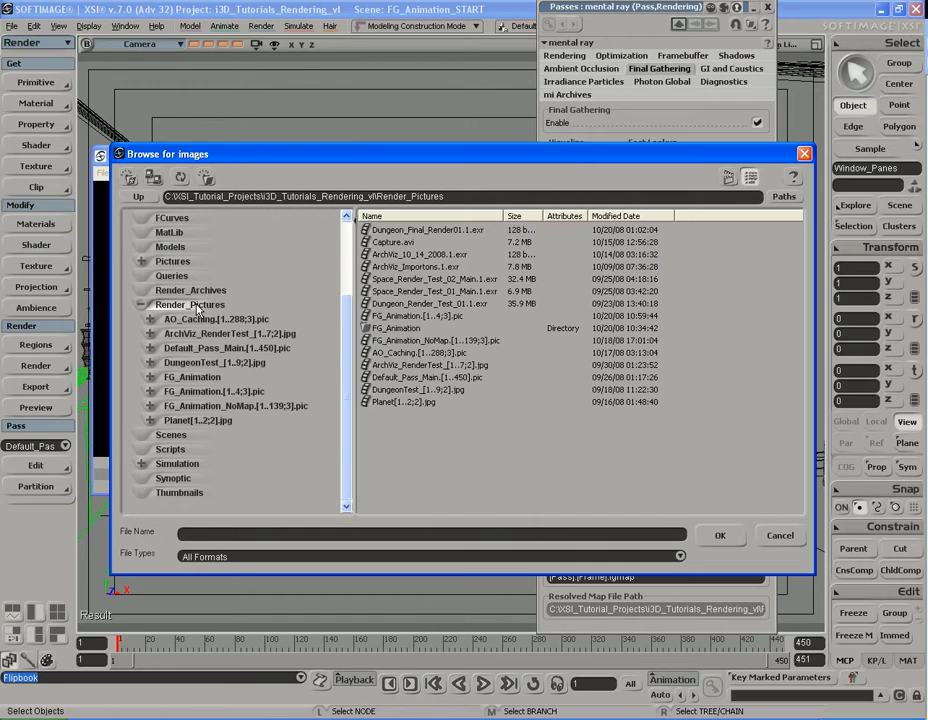
click(193, 377)
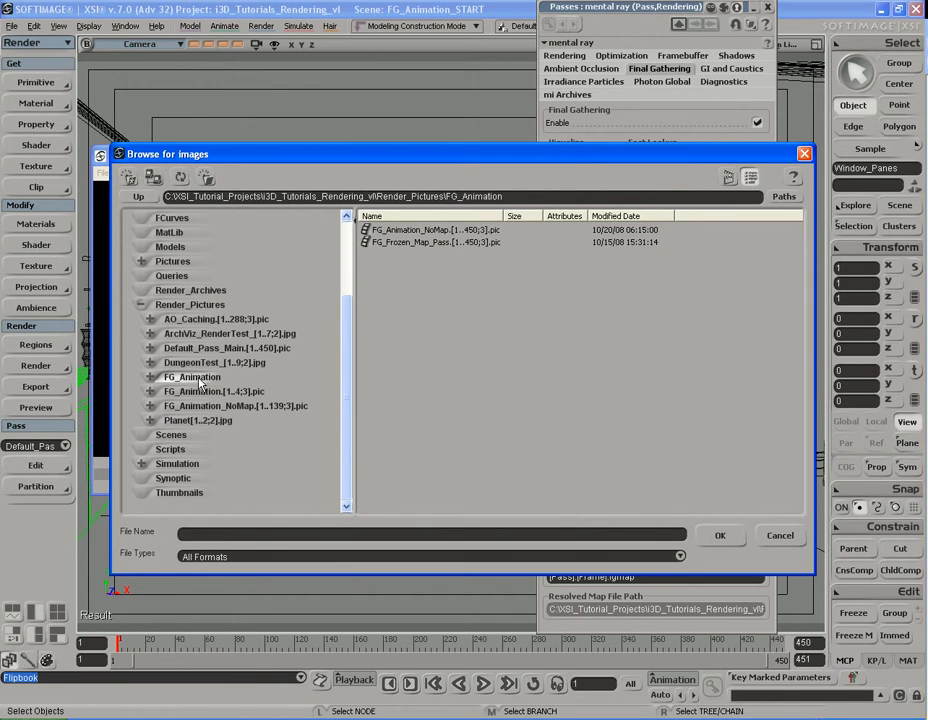
double_click(200, 379)
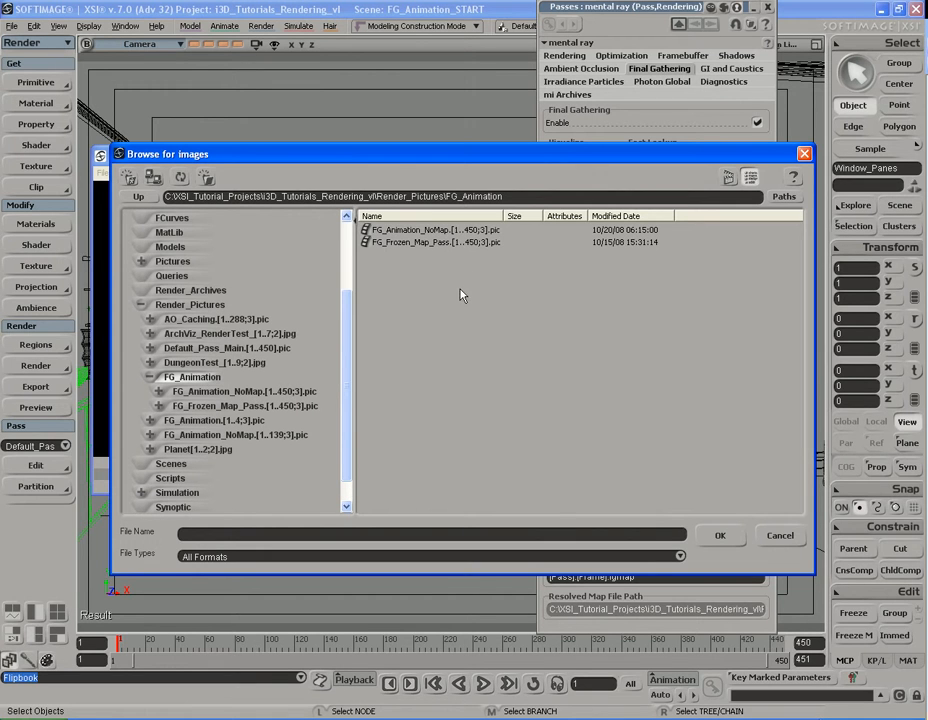
Load the FG_Animation_NoMap image sequence, frames 1 to 450, into the Flipbook
click(466, 243)
click(425, 232)
click(424, 243)
click(424, 231)
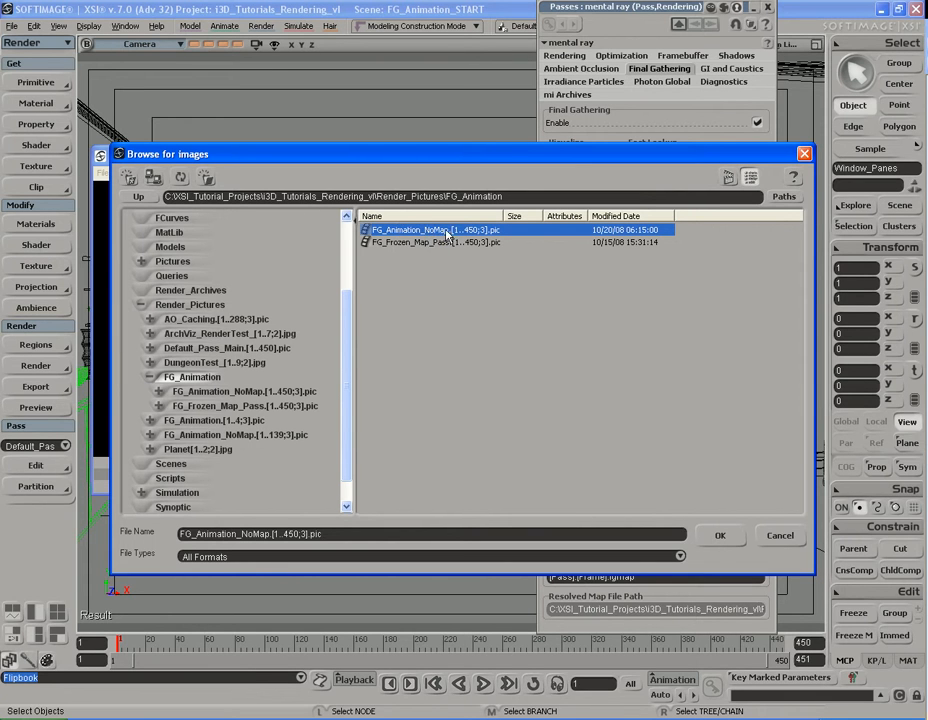
key(Return)
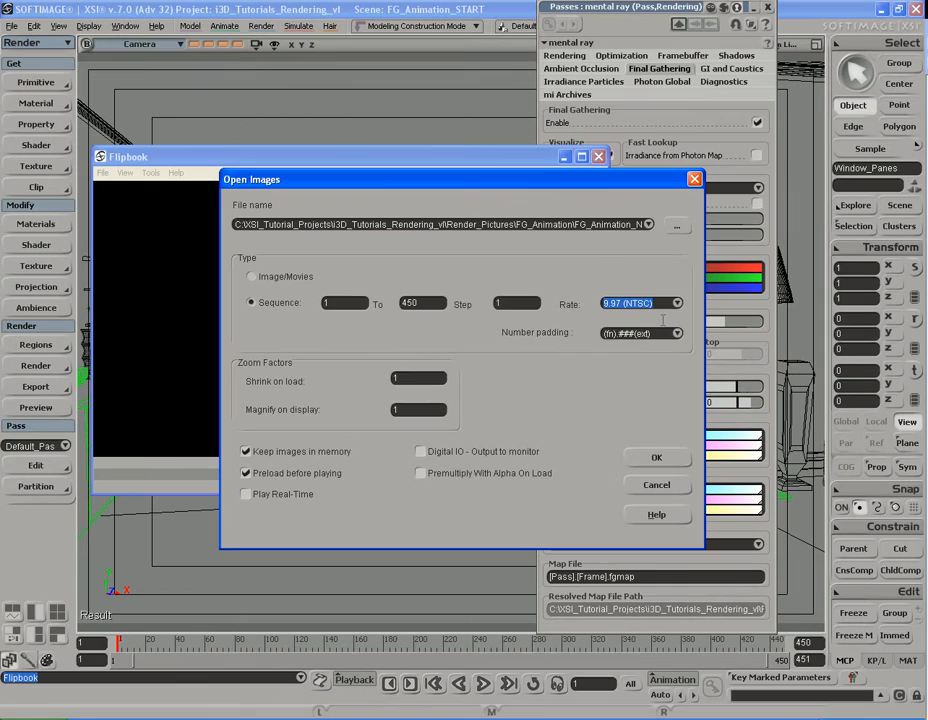
click(656, 457)
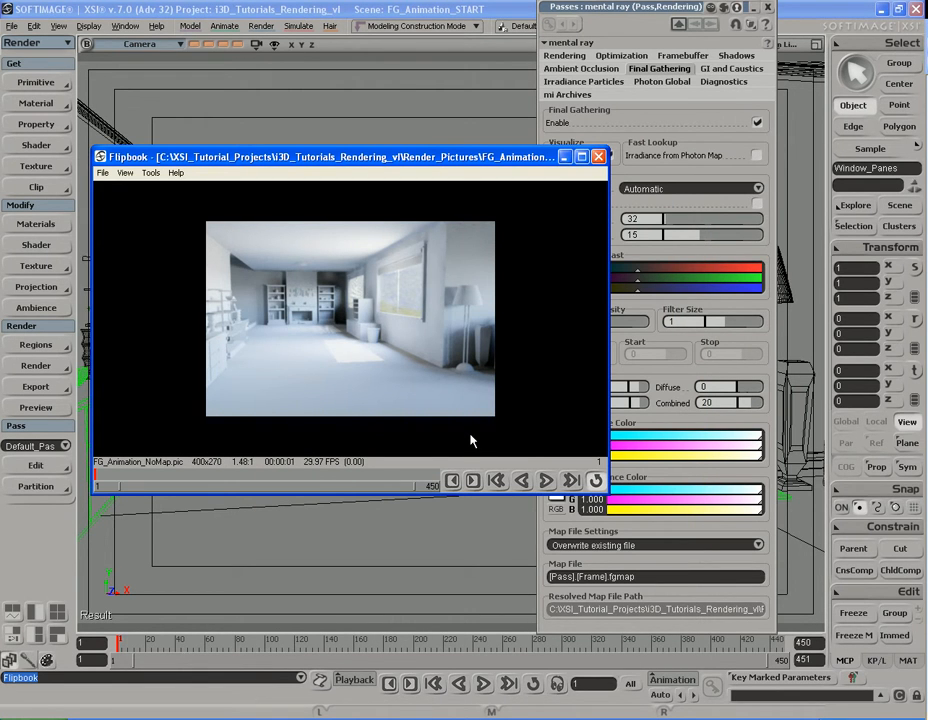
Play the rendered sequence in the Flipbook, return it to the first frame, and close the Flipbook
key(space)
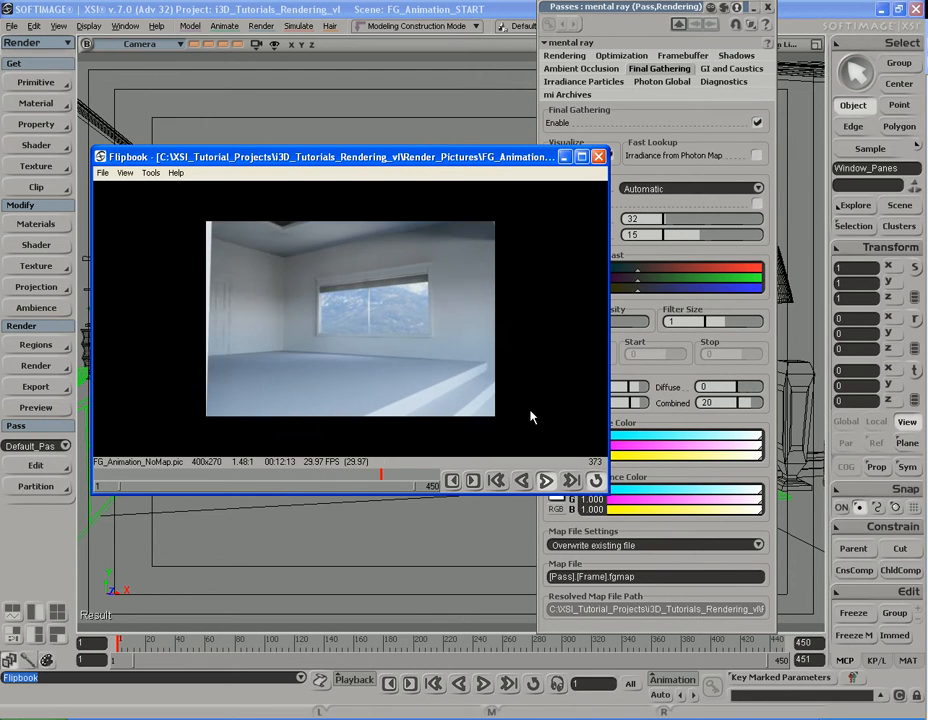
key(Home)
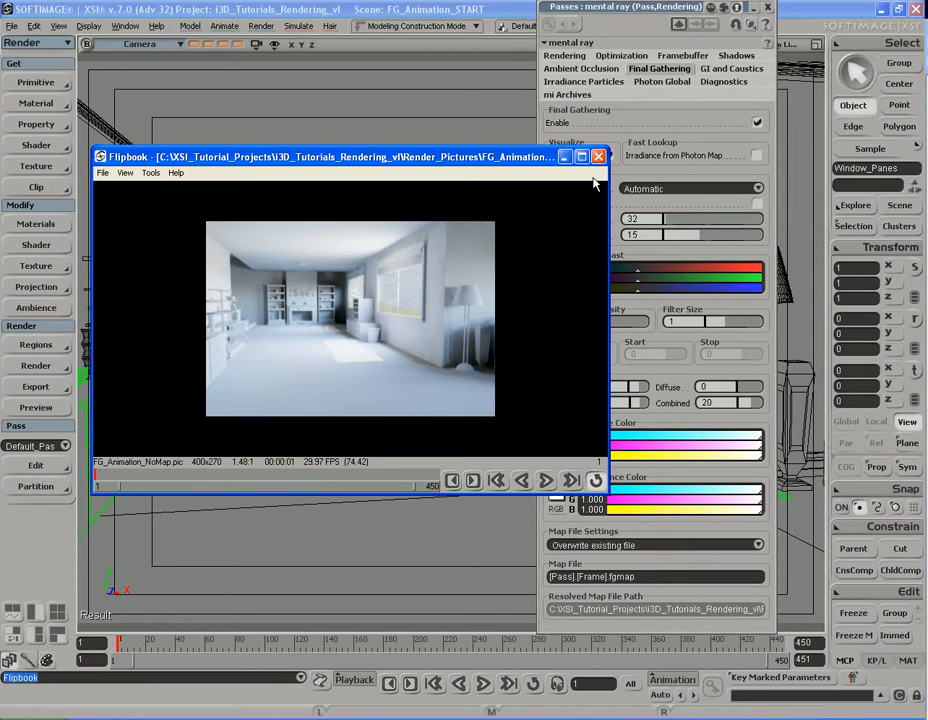
click(598, 157)
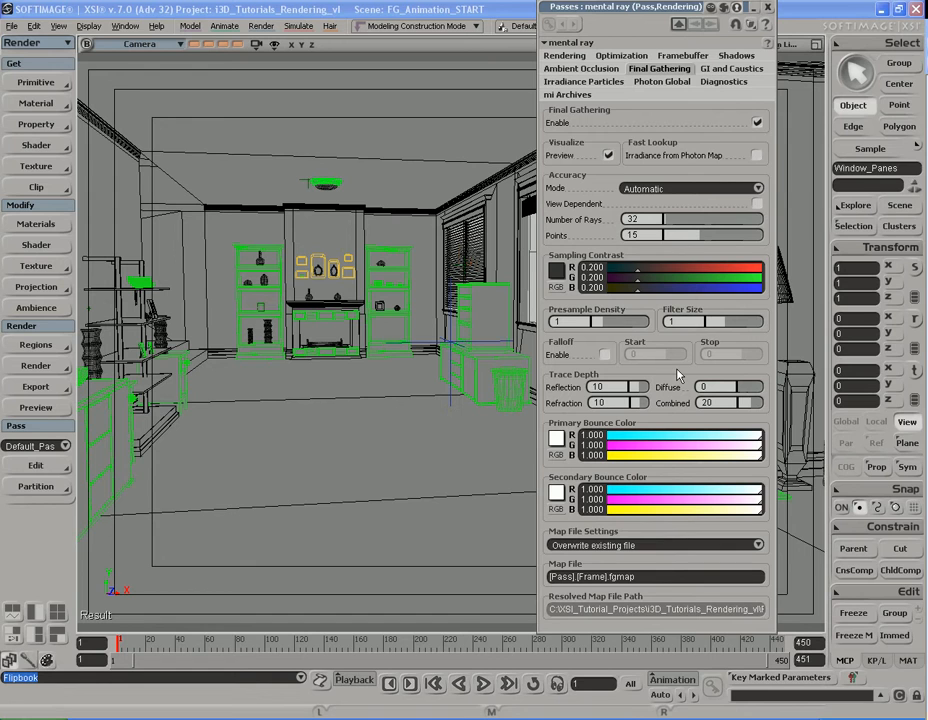
Review the available map file settings for Final Gathering, keeping Overwrite existing file selected
click(671, 545)
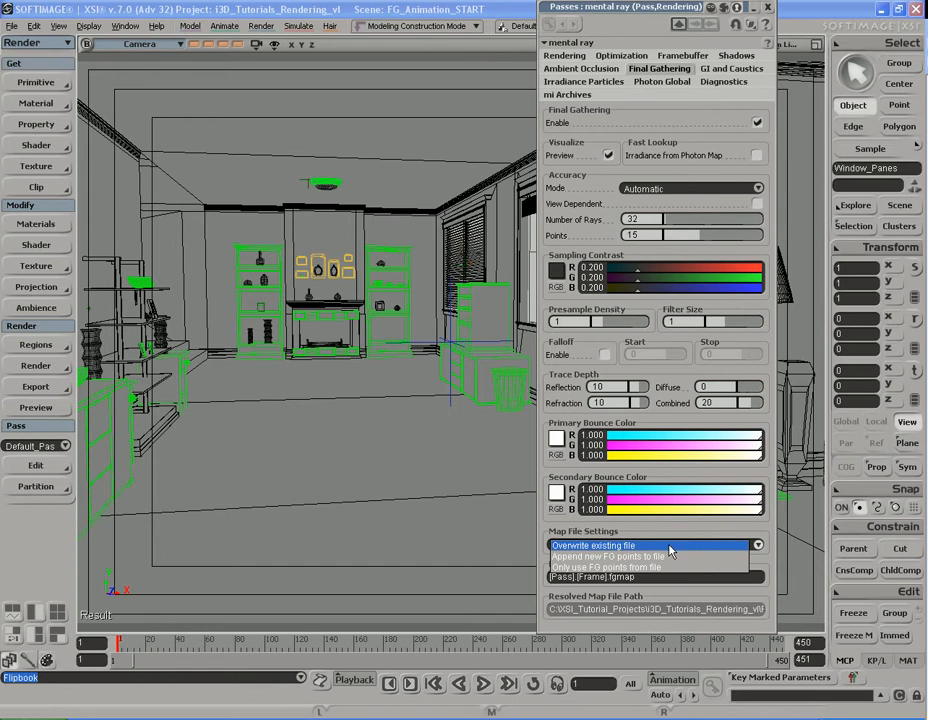
click(679, 546)
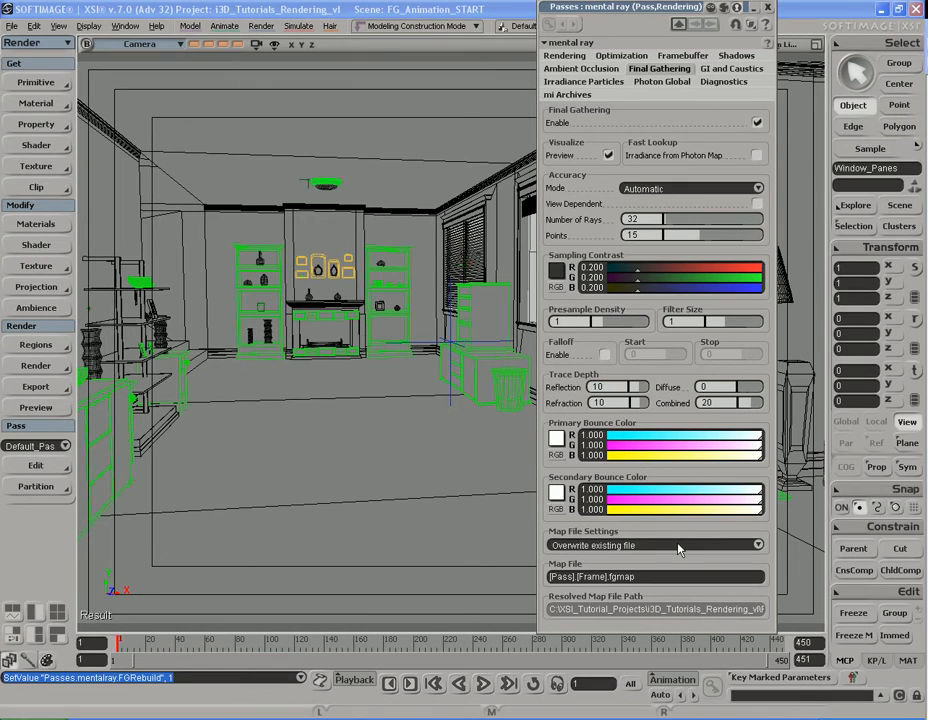
click(679, 546)
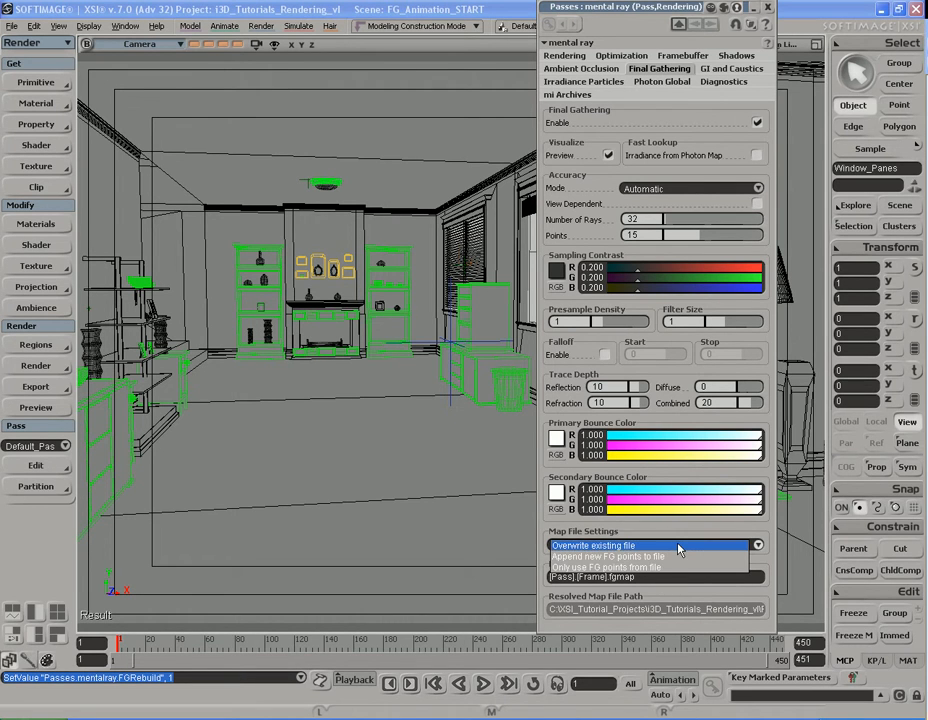
click(679, 546)
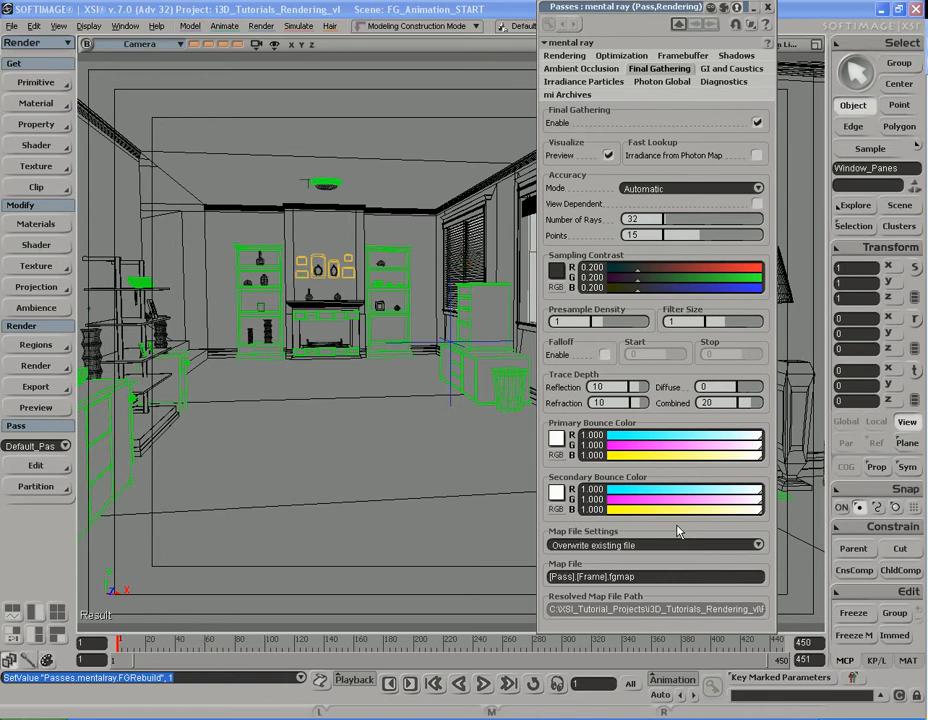
Try 2000 as the Final Gathering Number of Rays, and restore the value to 32
click(678, 546)
click(678, 546)
click(653, 220)
text(1000)
key(Return)
drag(713, 220, 769, 220)
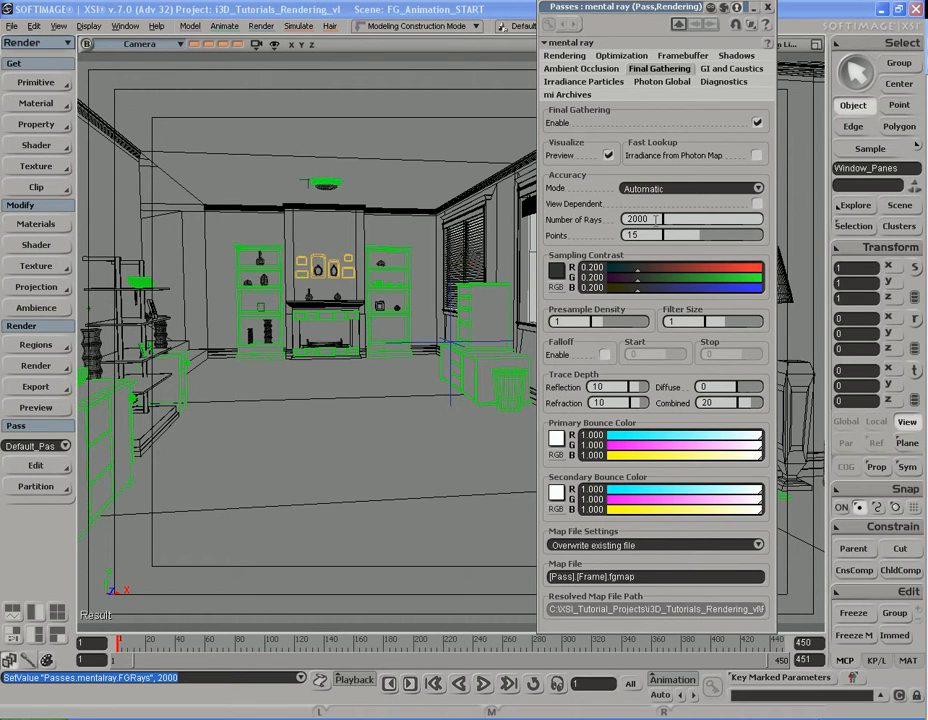
double_click(656, 219)
text(32)
key(Return)
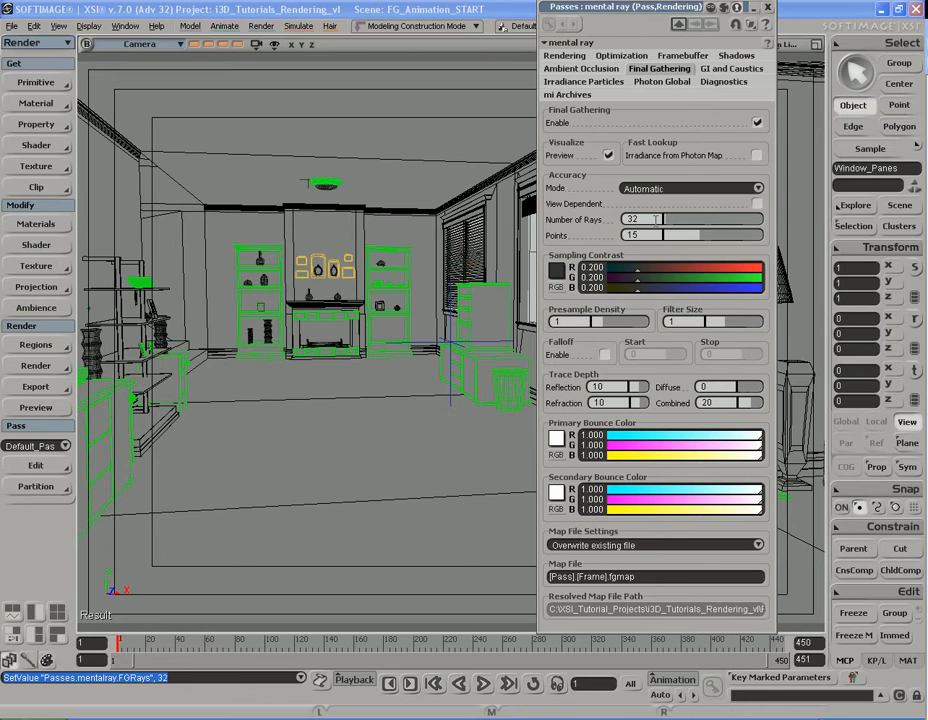
Set the Final Gathering map file mode to Append new FG points to file
click(674, 545)
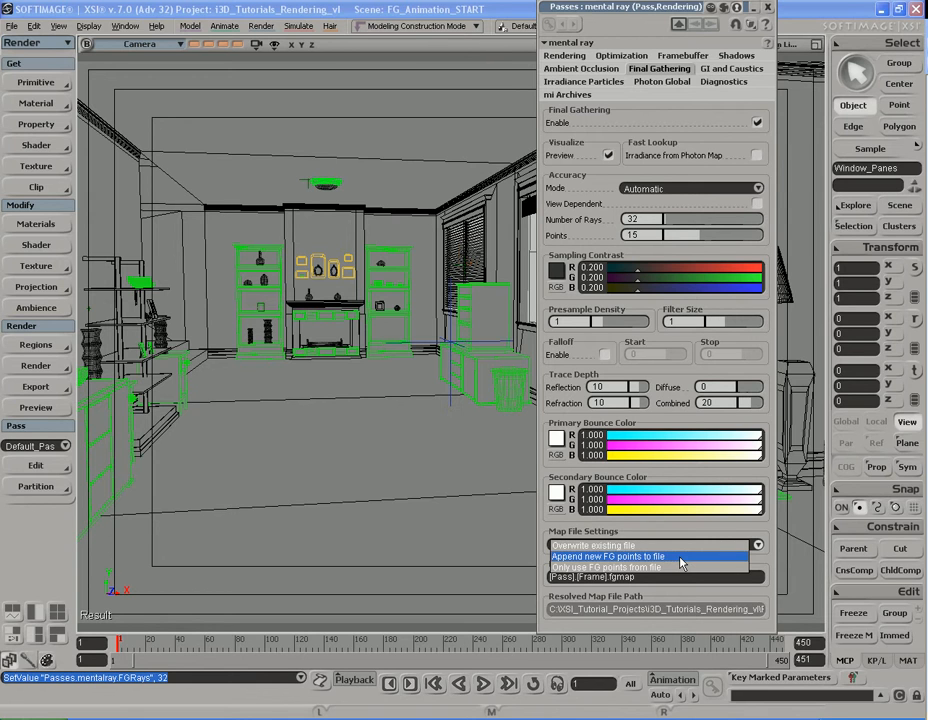
click(681, 556)
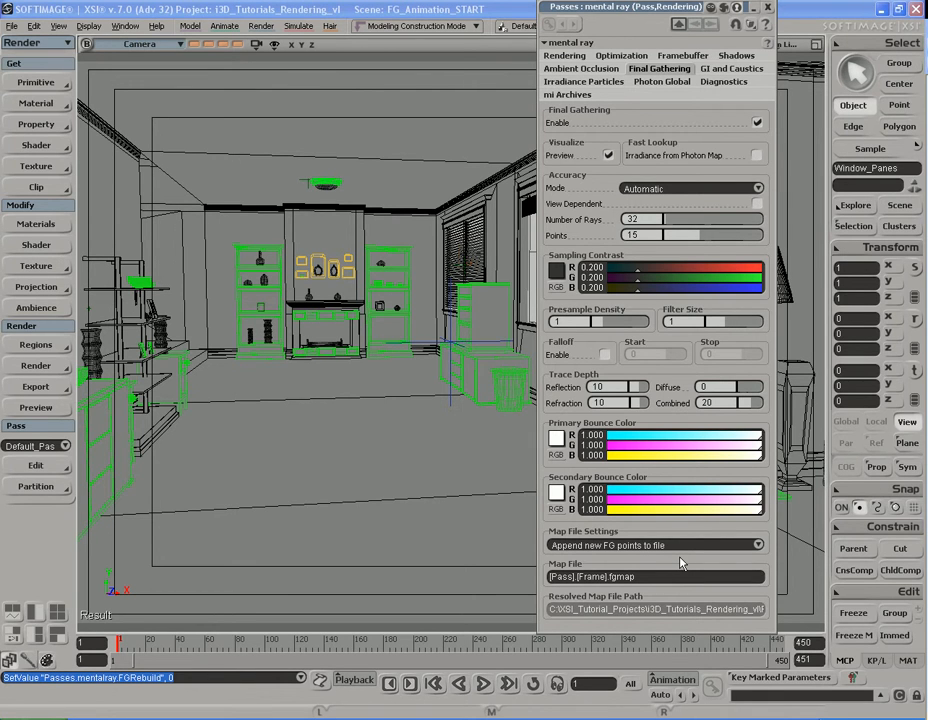
click(645, 546)
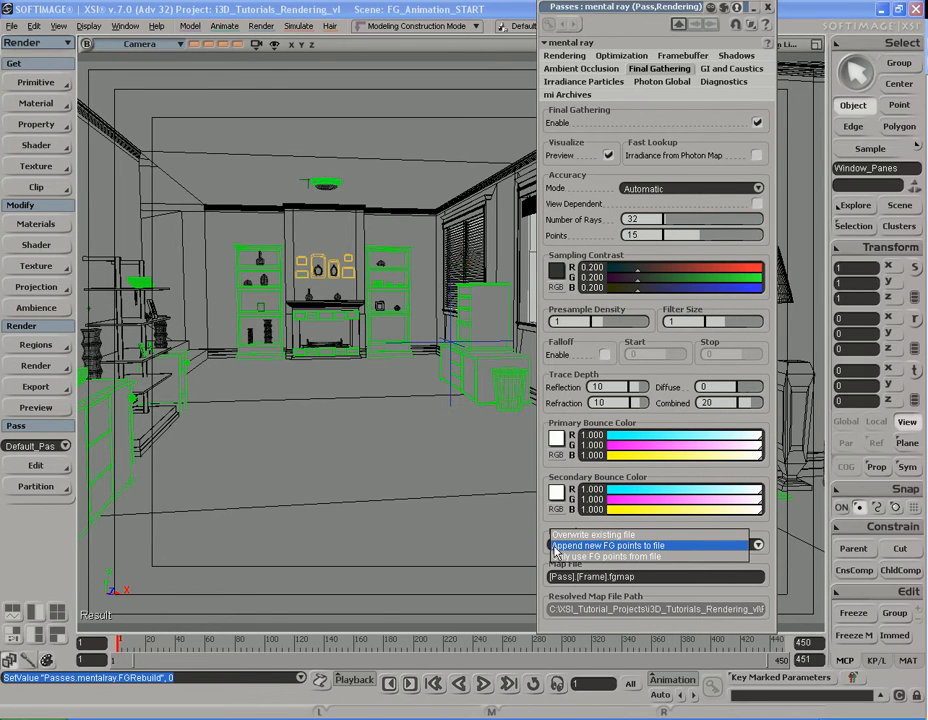
click(672, 548)
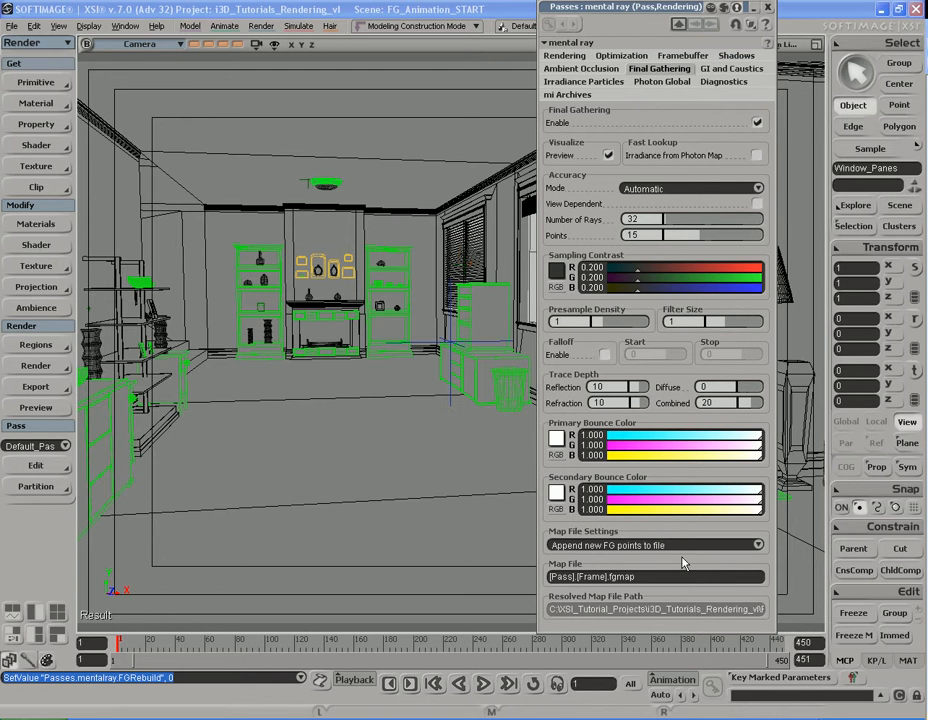
Rename the Final Gathering map file to Animation.fgmap, replacing the pass and frame tokens
click(650, 577)
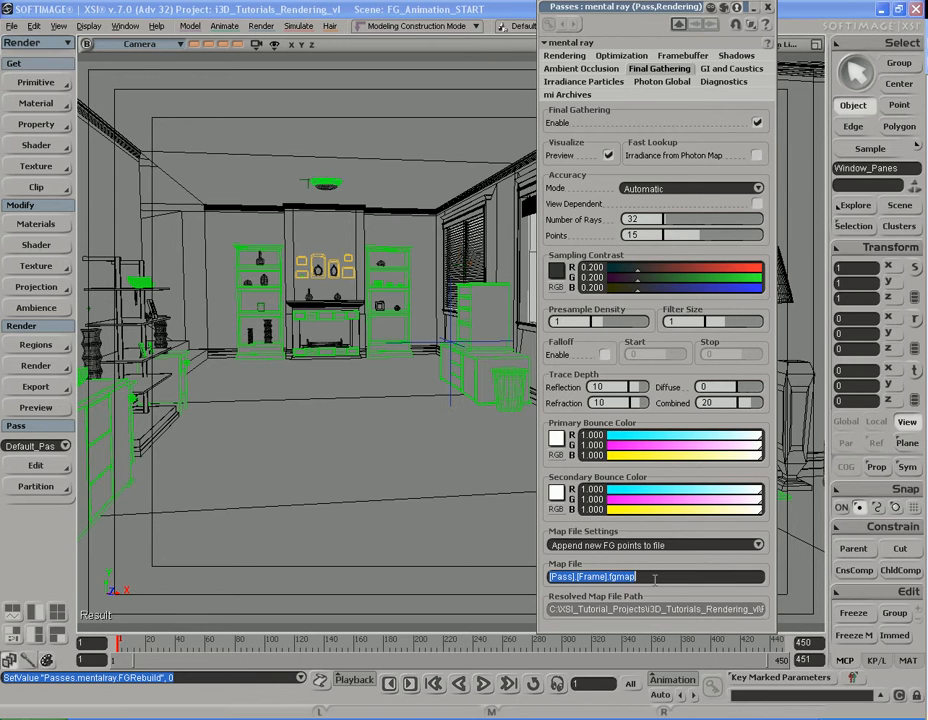
drag(608, 577, 541, 579)
text(A)
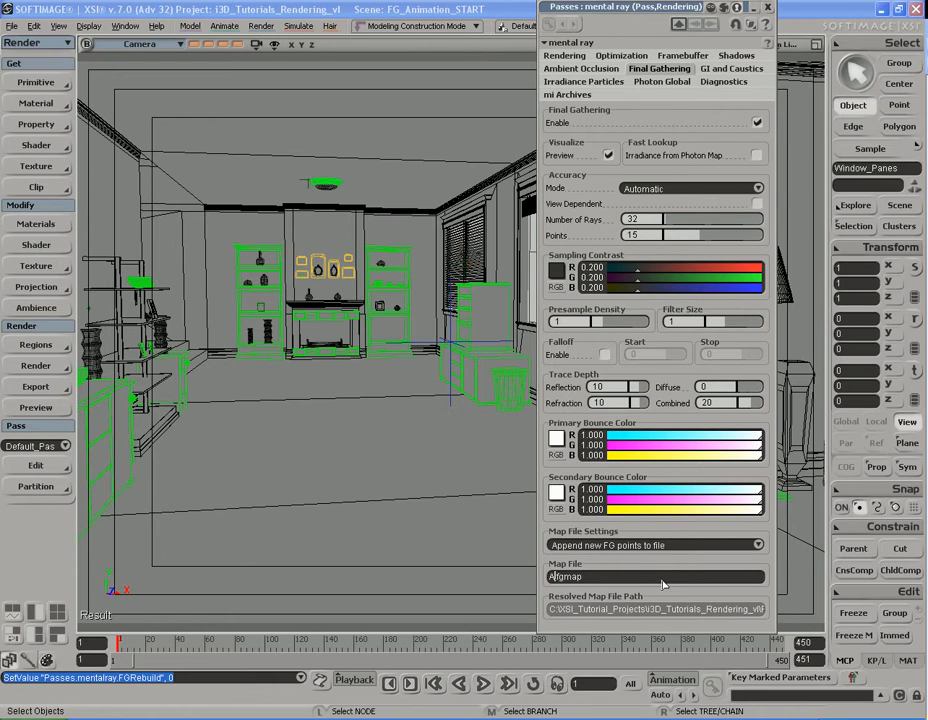
text(nimation)
key(Return)
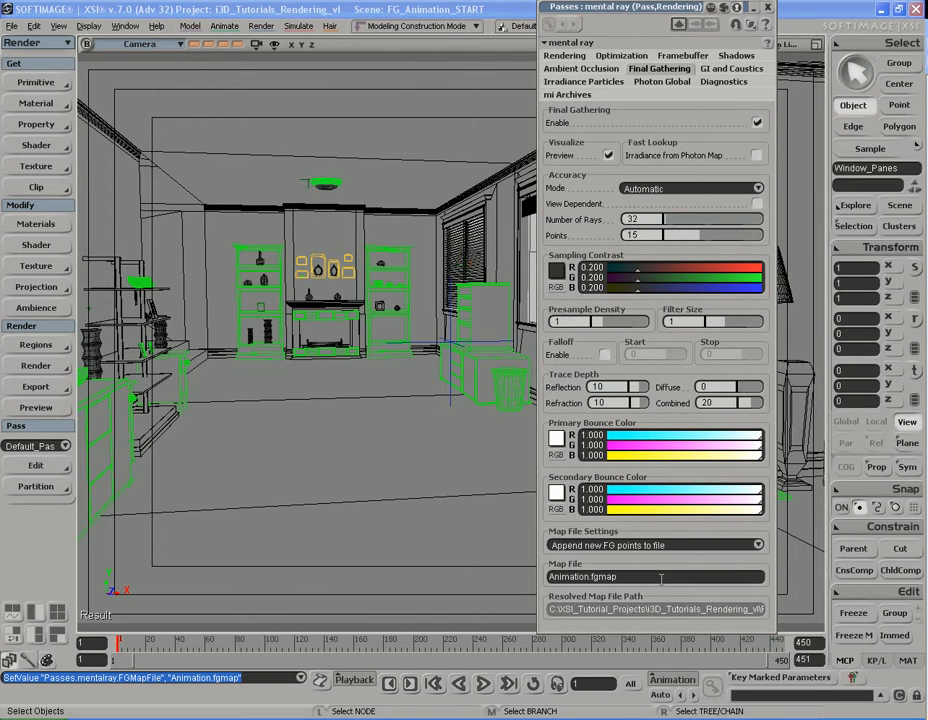
click(661, 578)
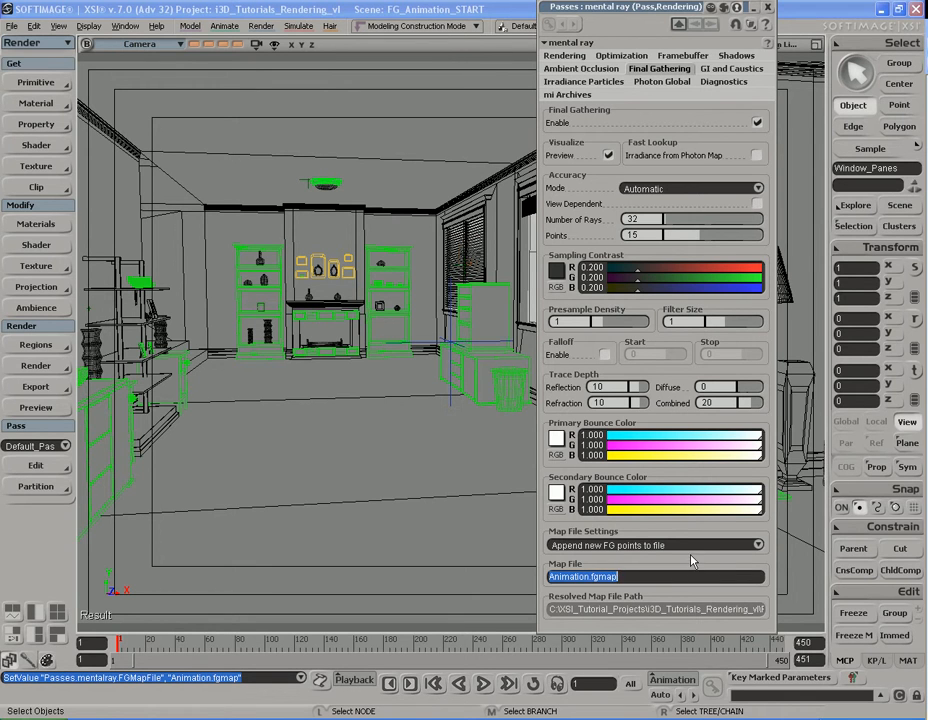
click(690, 560)
Set the mental ray render type to Finalgathering Only in the optimization settings
click(632, 219)
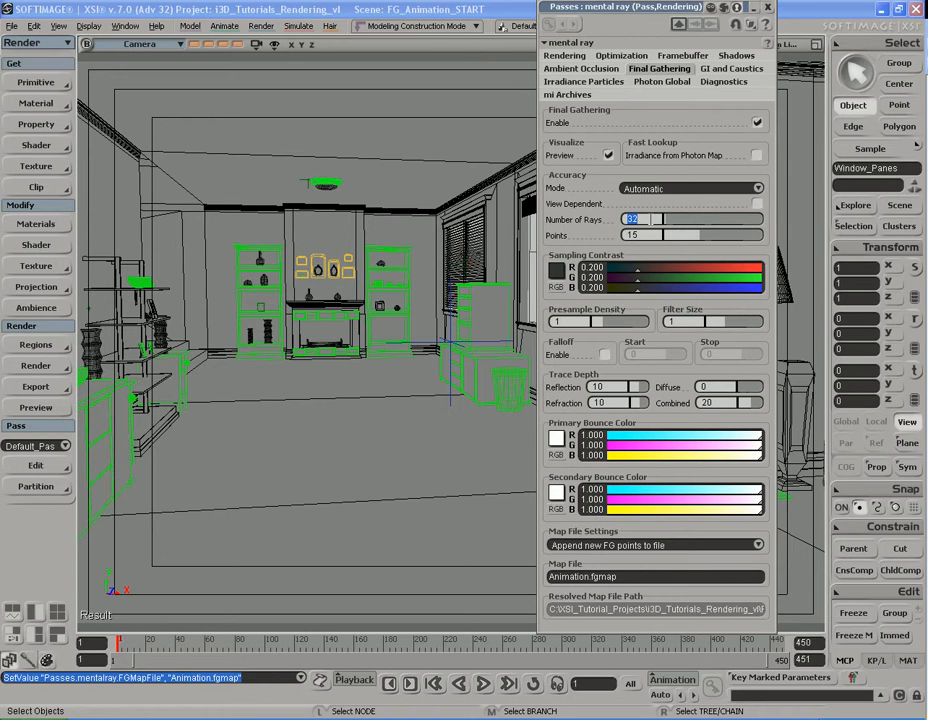
click(651, 219)
click(621, 56)
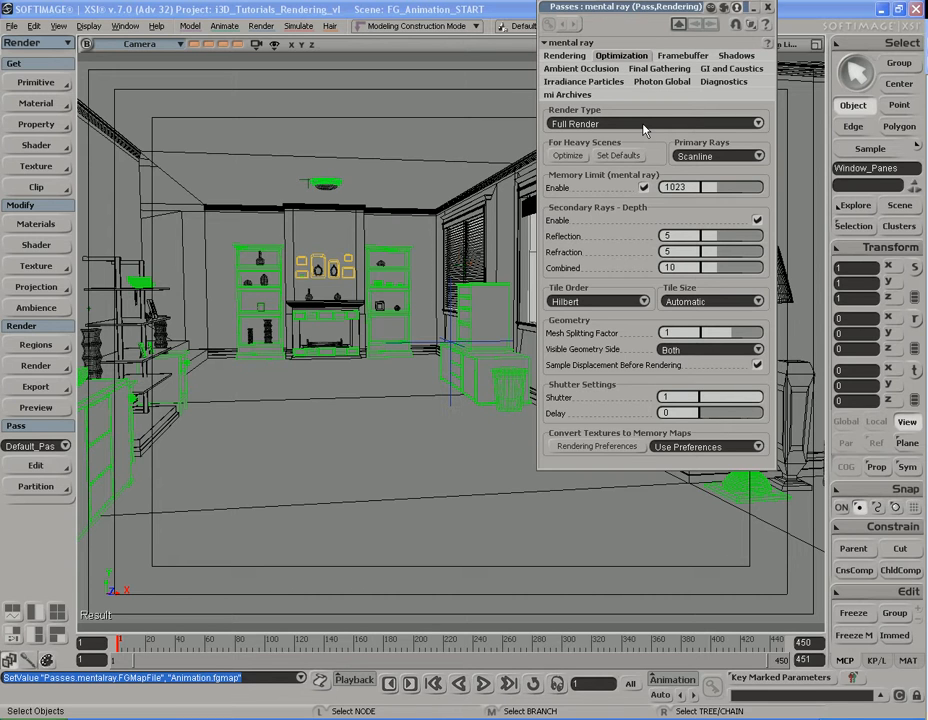
click(657, 69)
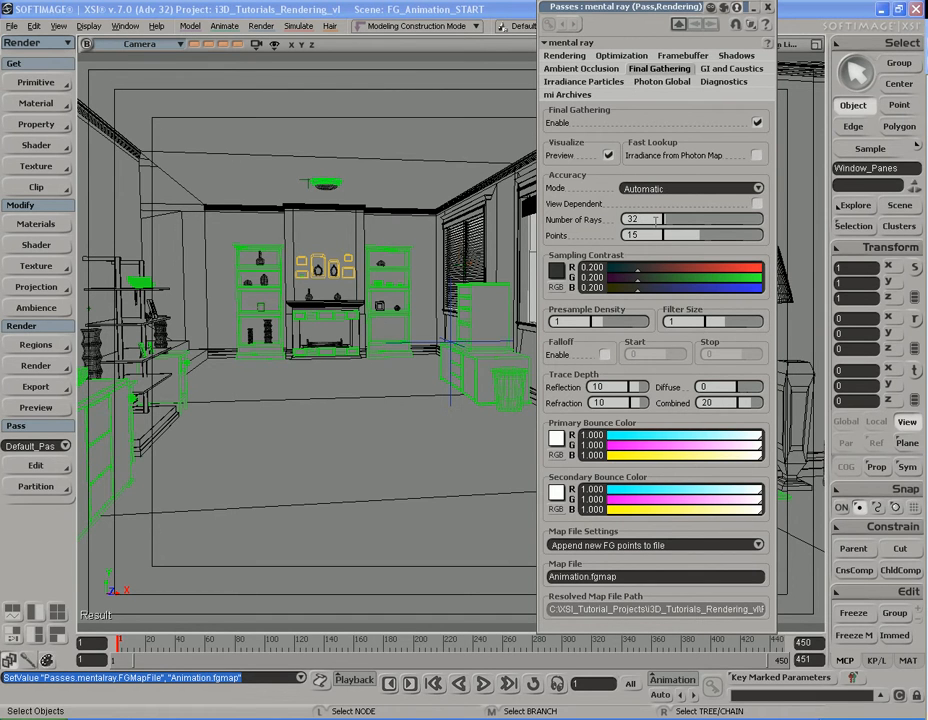
click(623, 57)
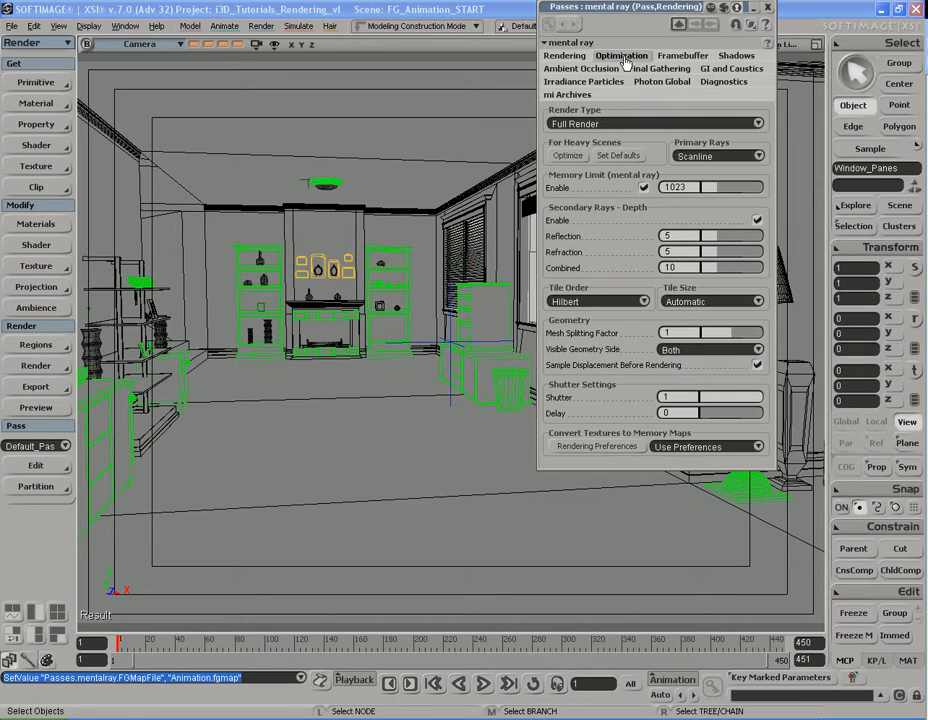
click(640, 124)
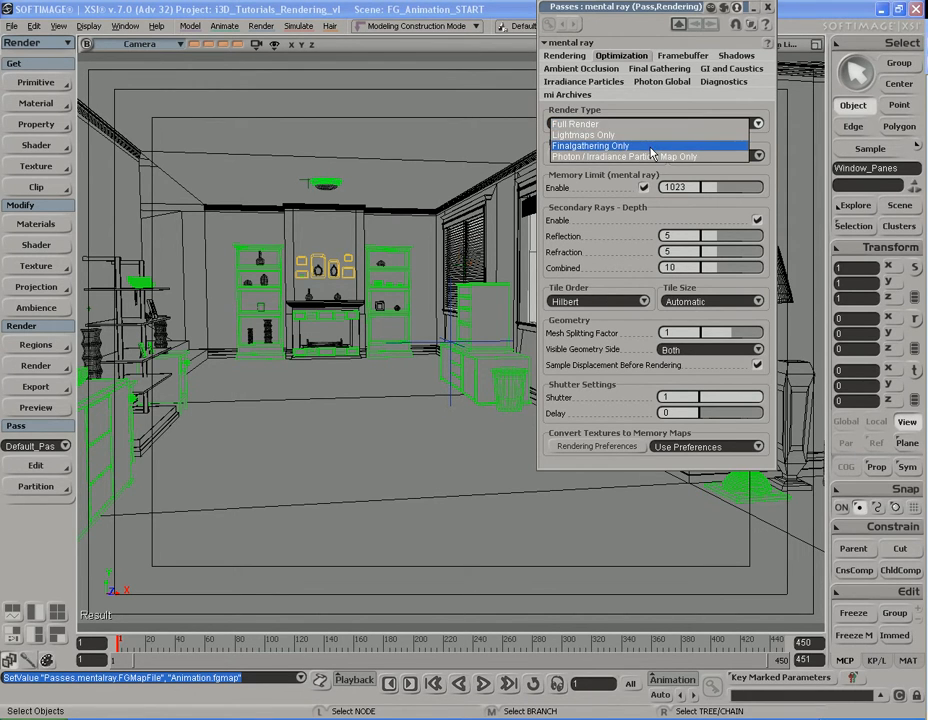
click(651, 147)
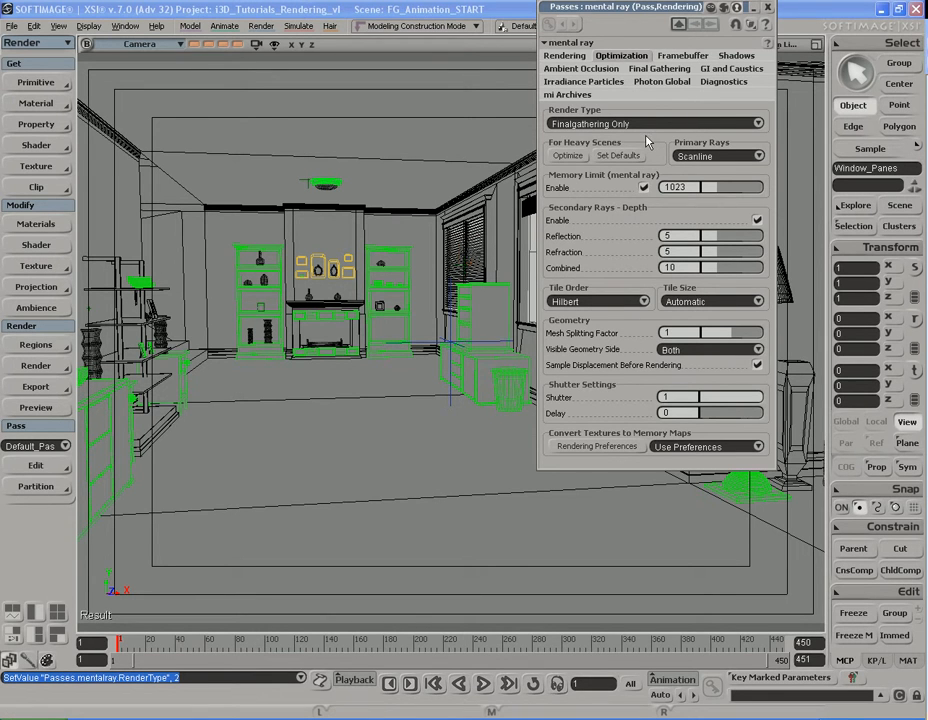
Recheck the Final Gathering map file mode and map file name, keeping Append new FG points to file
click(652, 69)
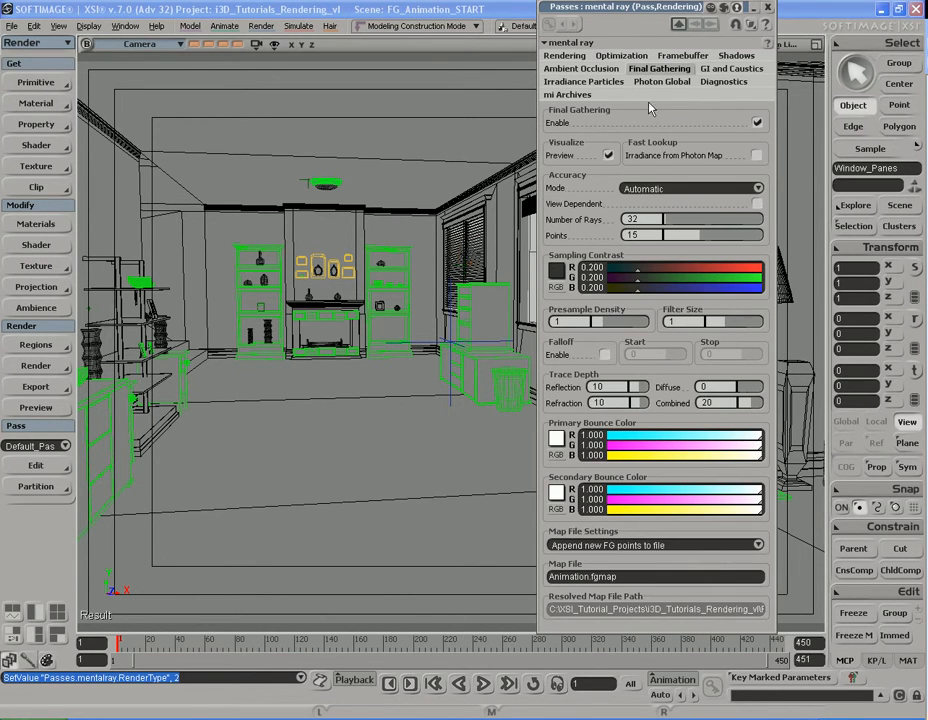
click(655, 545)
click(658, 549)
click(665, 576)
click(665, 576)
Open the options for the default pass and review its frame range and render channel output filename
click(48, 367)
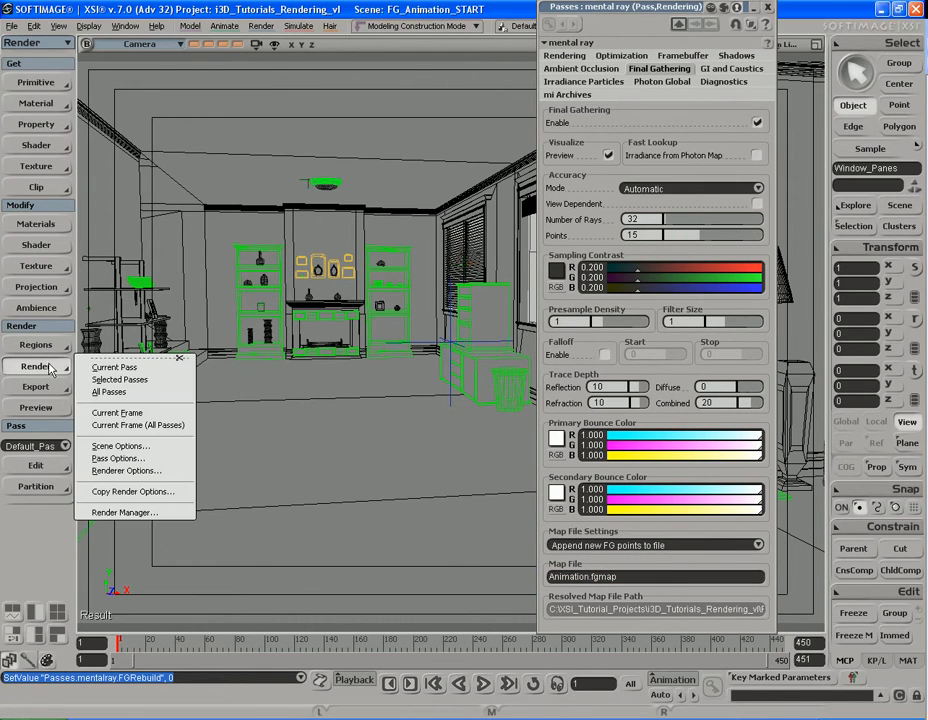
click(118, 458)
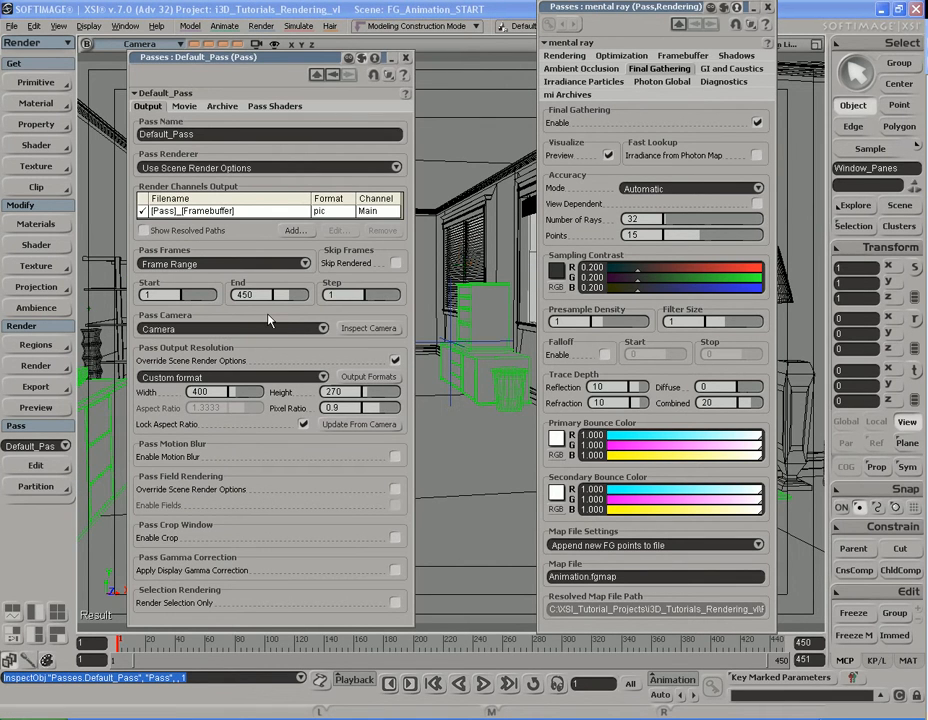
double_click(149, 295)
key(Tab)
click(240, 213)
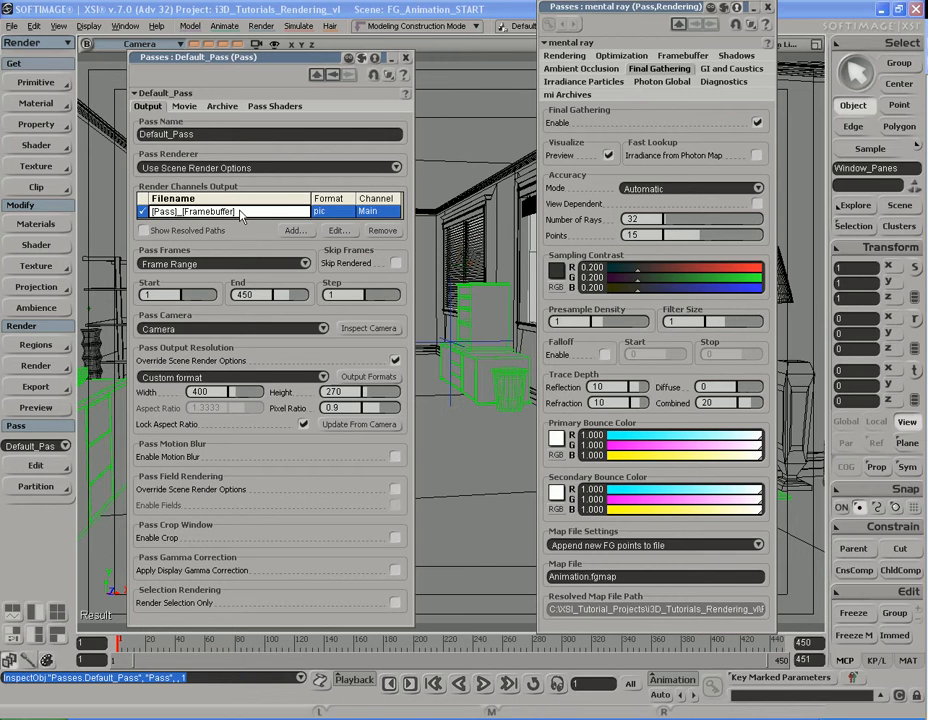
Render the current pass to generate Final Gathering points, abort it around frame 9, and close the pass options
click(36, 366)
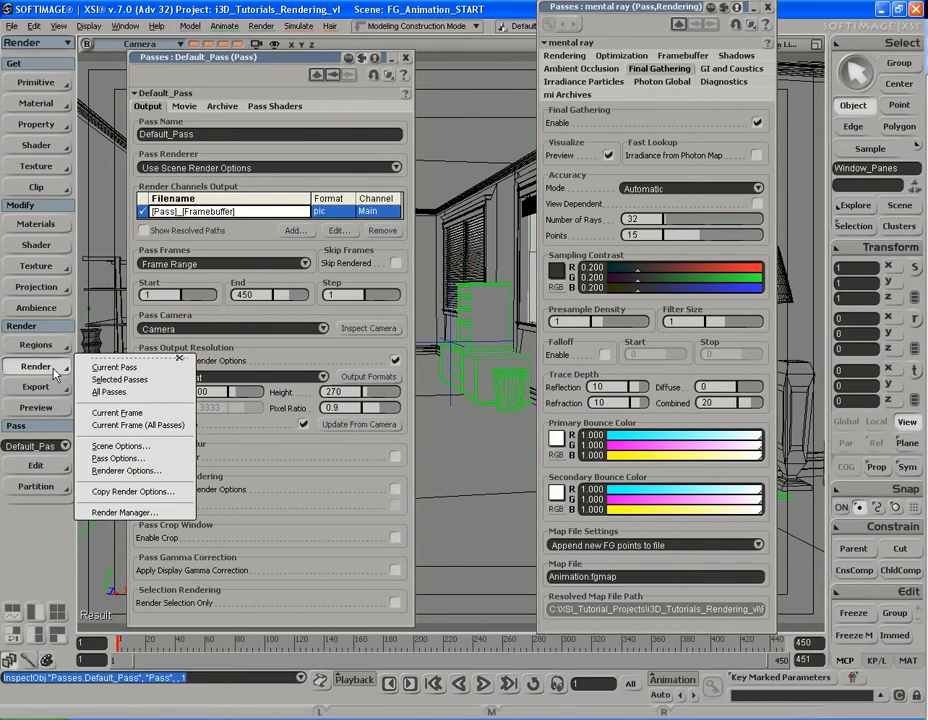
click(113, 368)
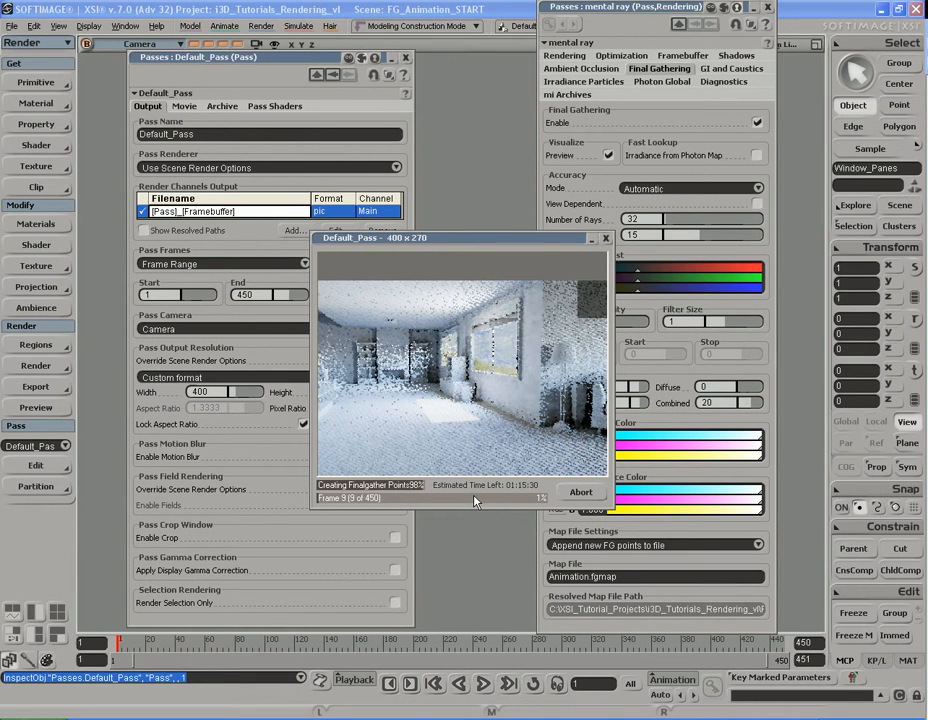
click(580, 493)
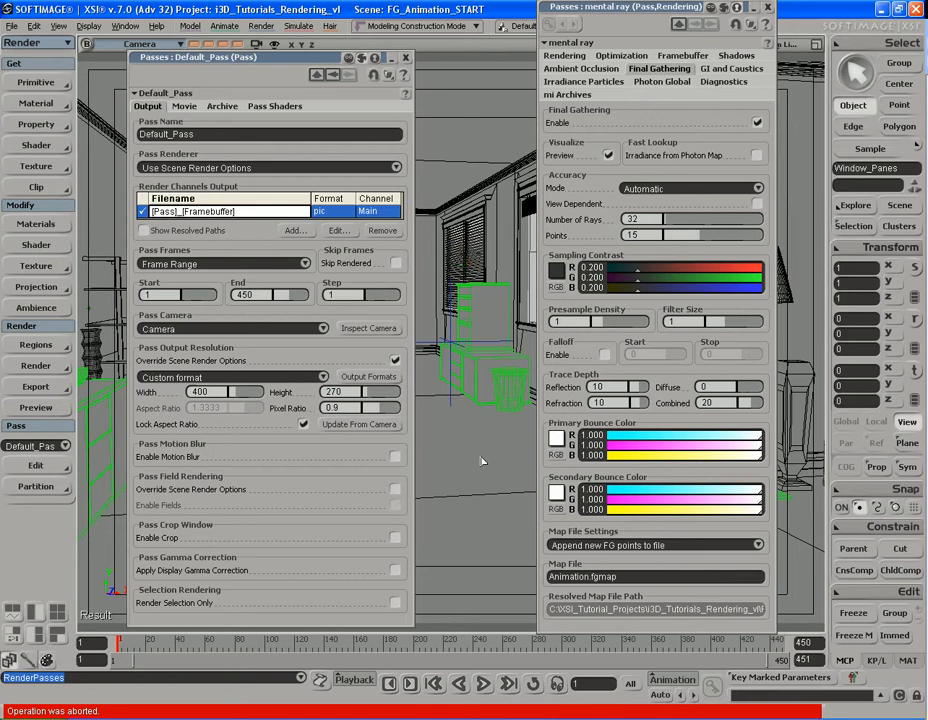
click(406, 59)
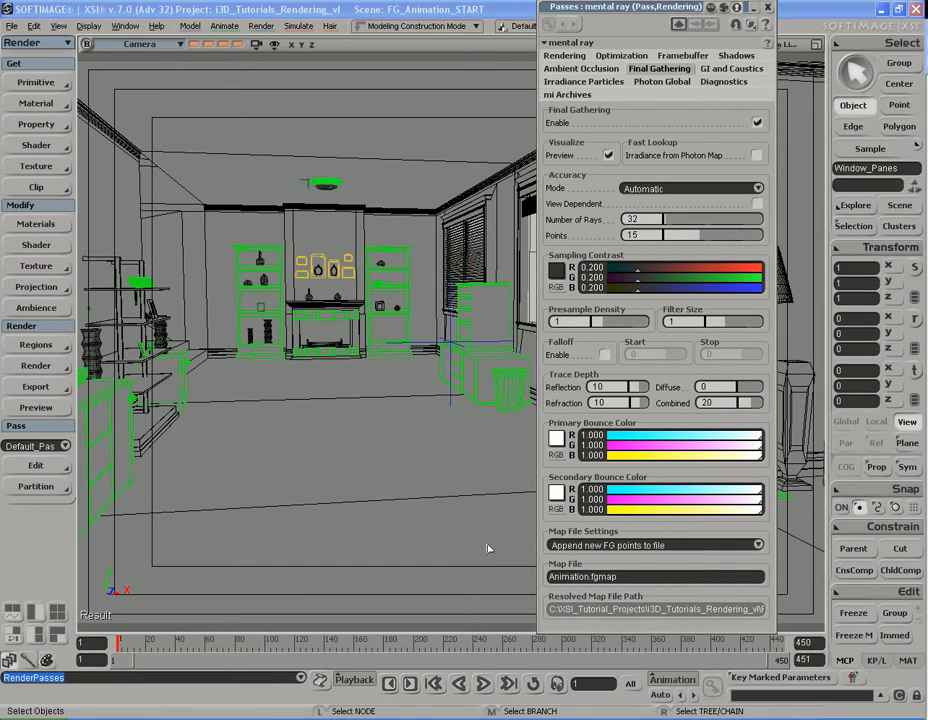
Browse the project's Render_Pictures folder, inspect the Animation.fgmap file entry, and close the browser
key(5)
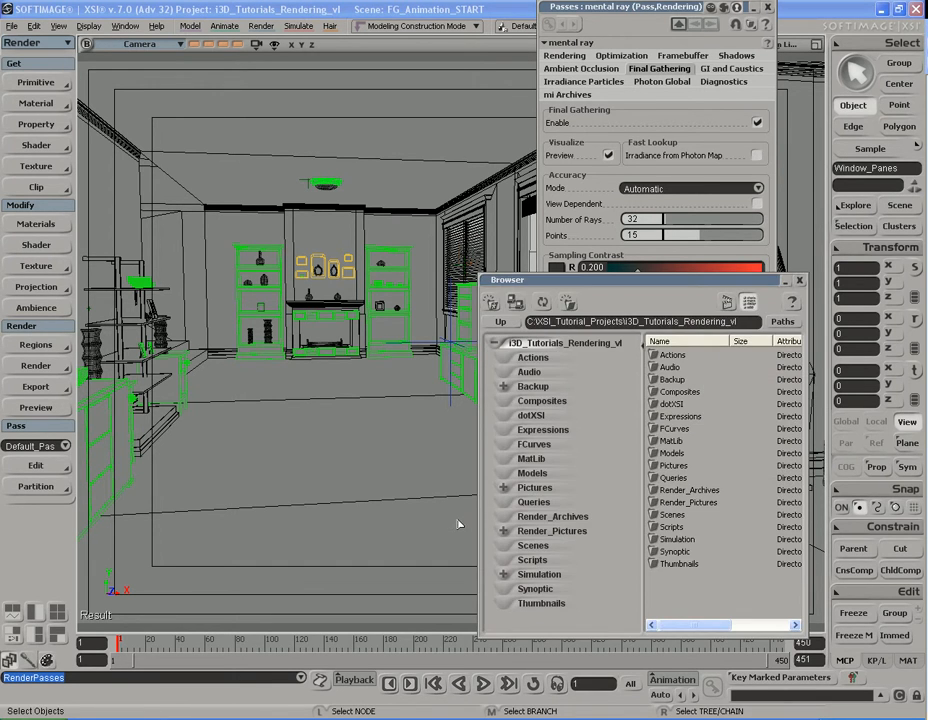
drag(644, 347, 487, 347)
double_click(537, 502)
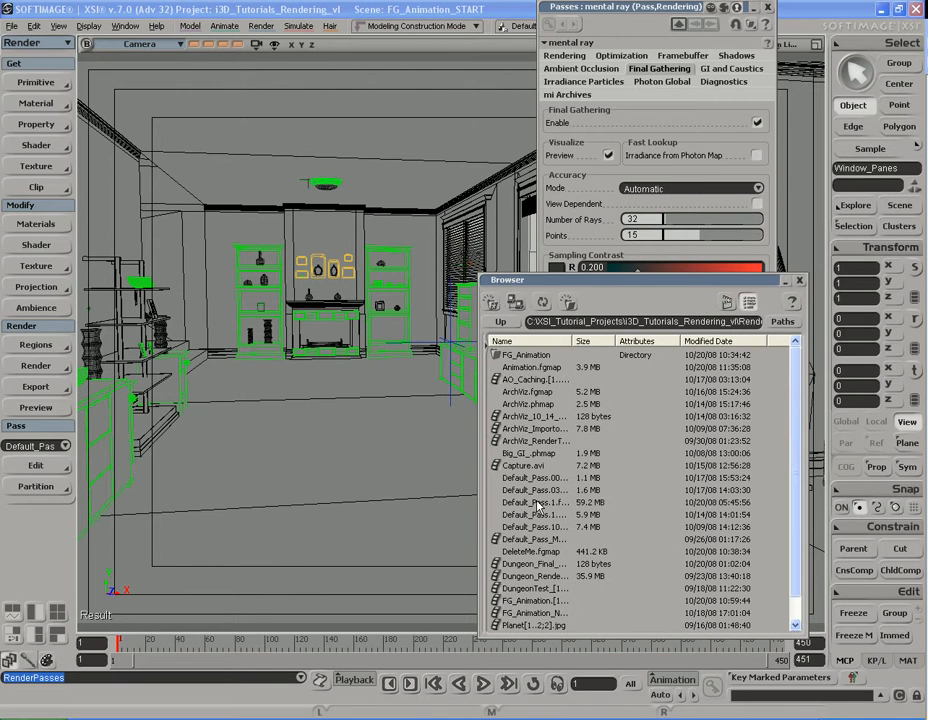
click(531, 367)
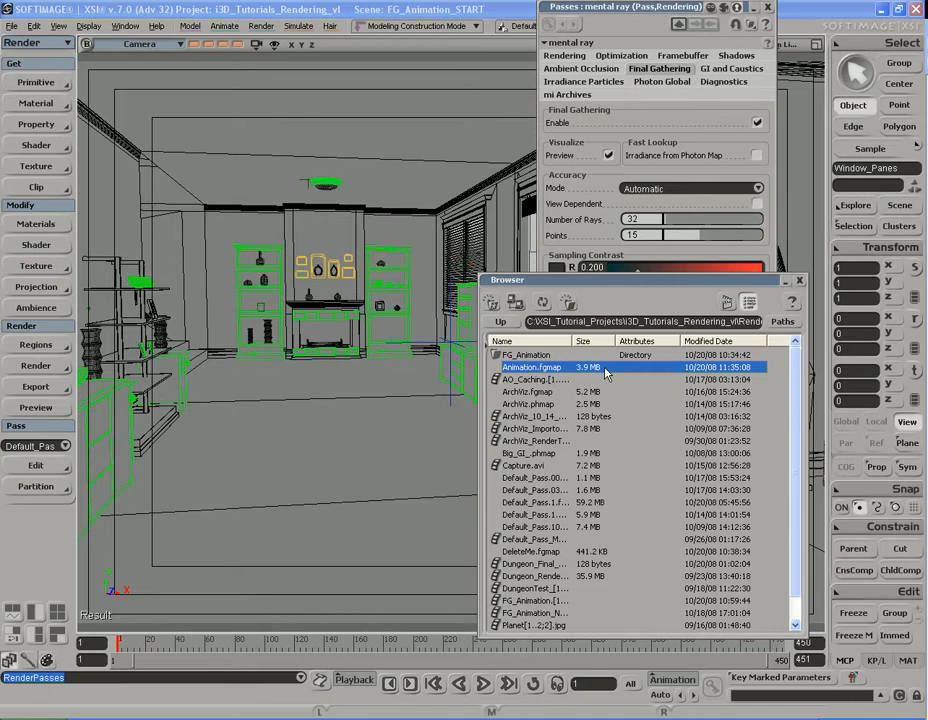
click(800, 283)
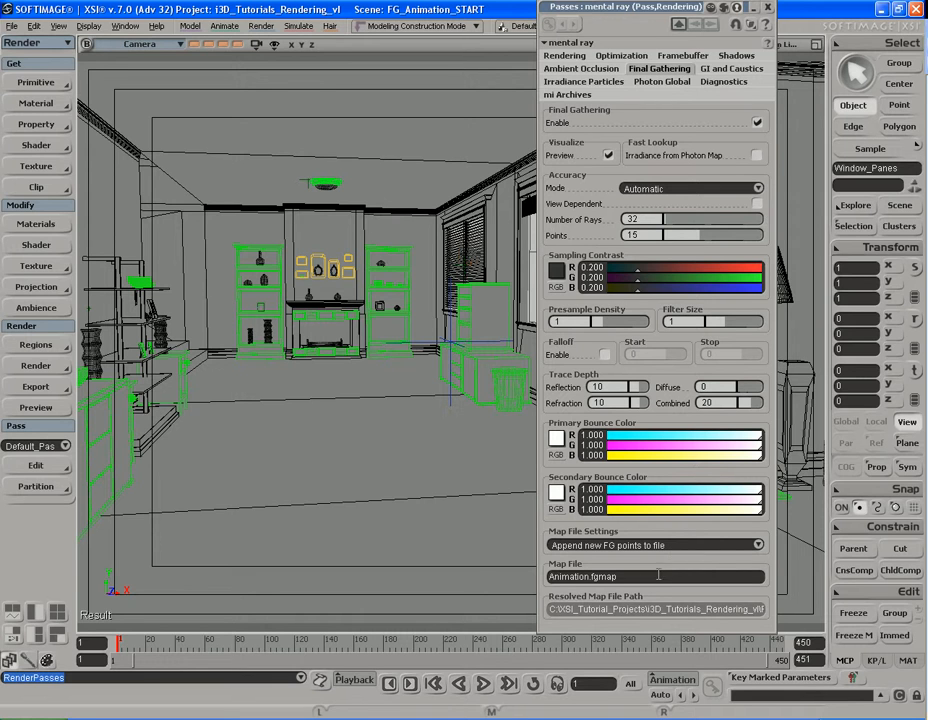
Set the Final Gathering map file mode to Only use FG points from file, keeping Animation.fgmap as the map
click(664, 577)
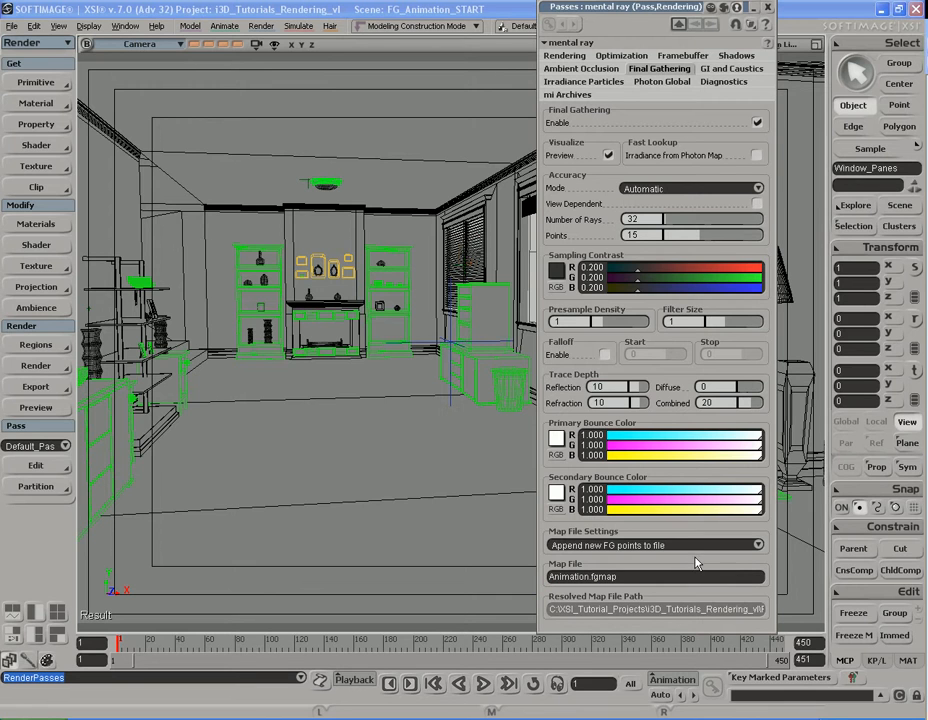
click(758, 545)
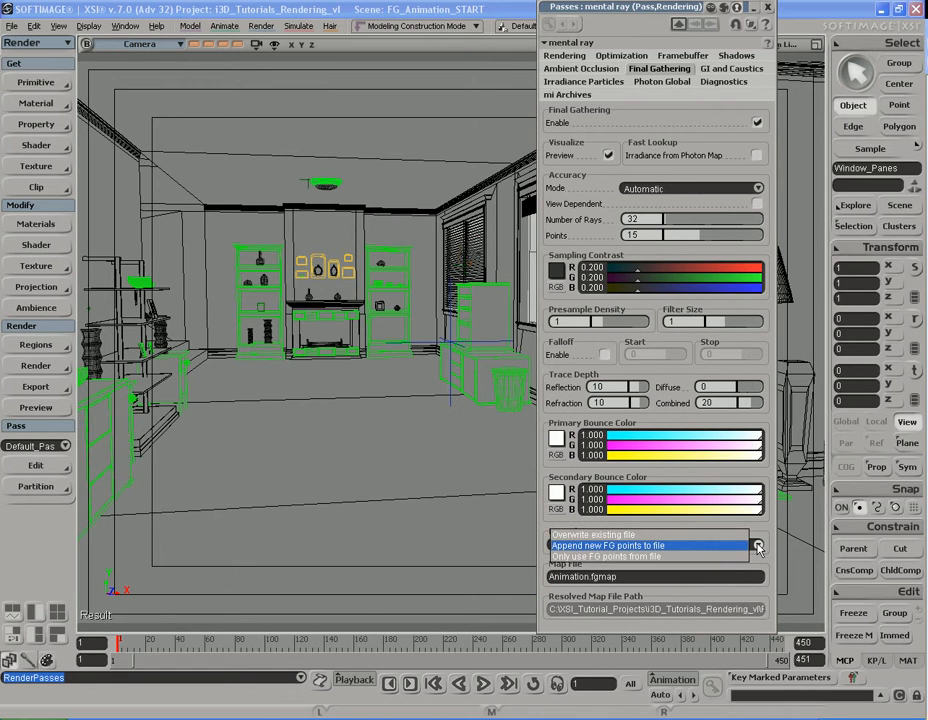
click(670, 557)
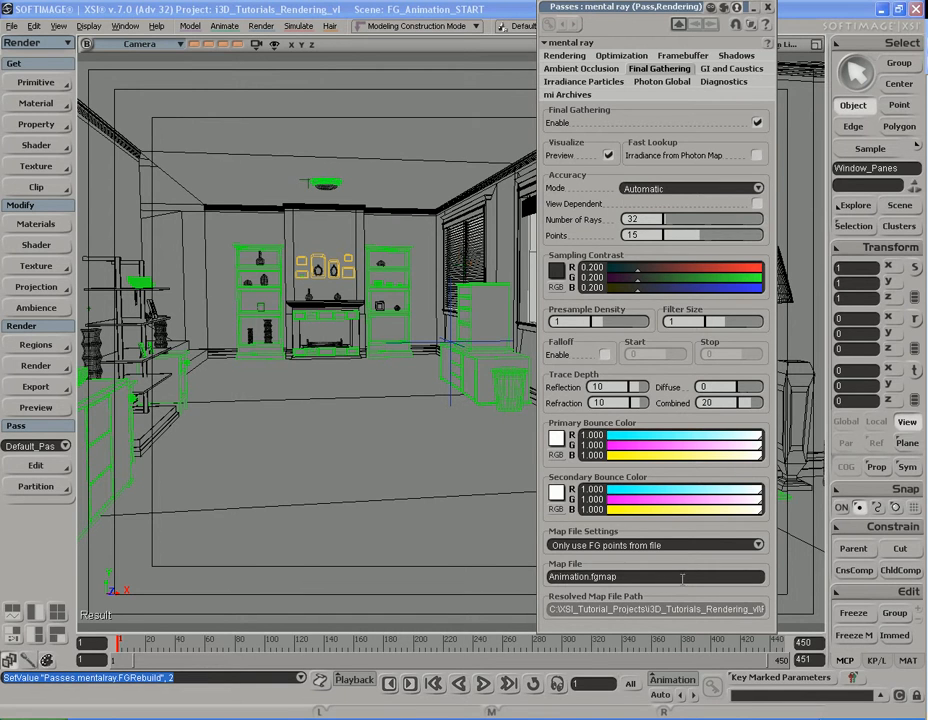
click(682, 577)
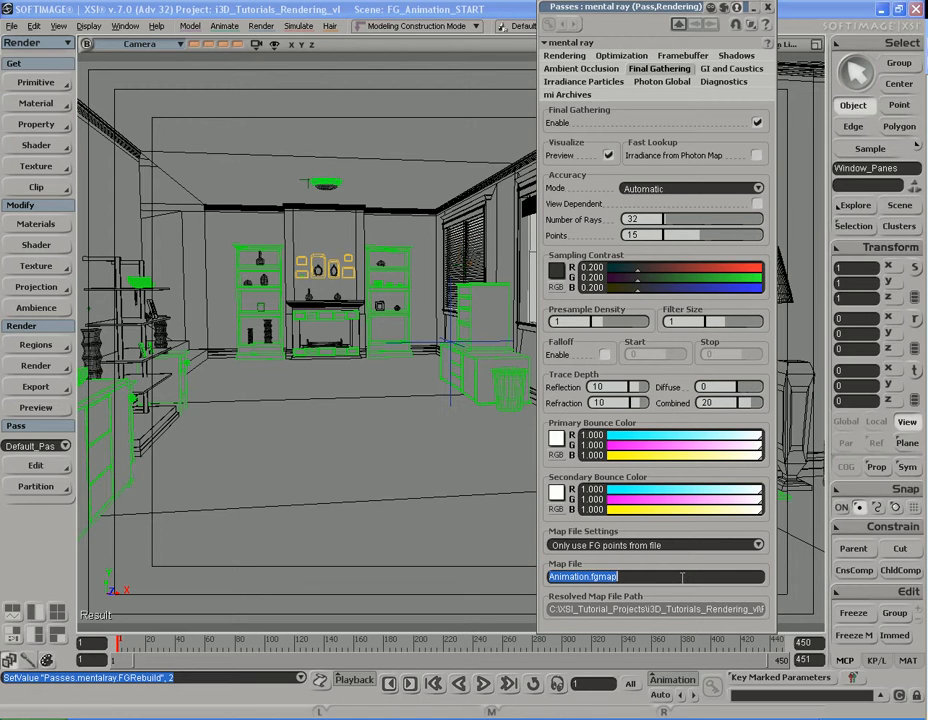
click(684, 560)
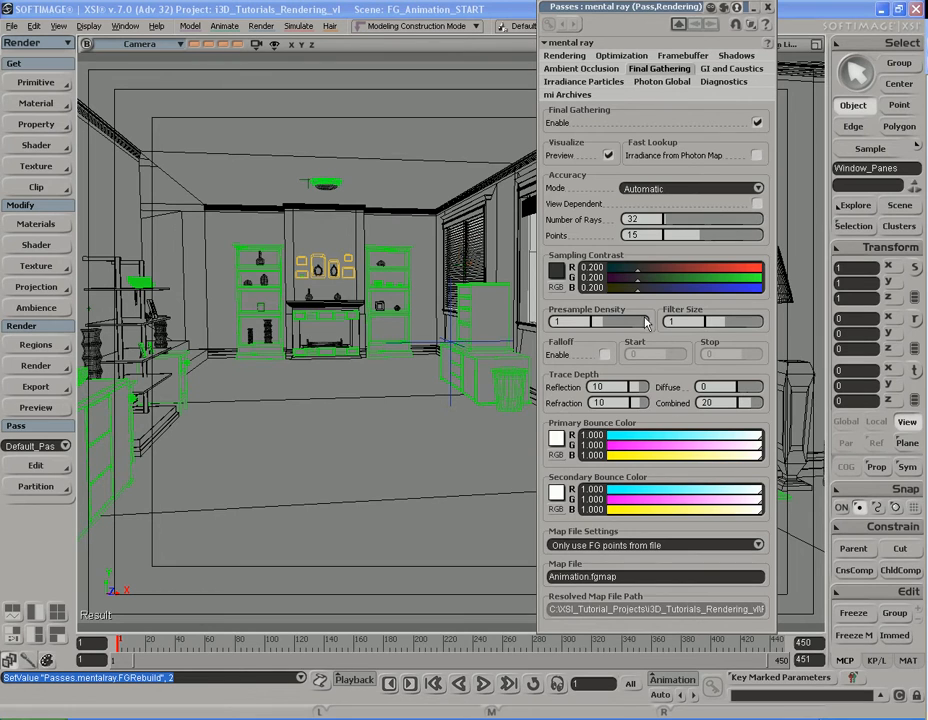
Set the mental ray render type to Full Render and keep the Final Gathering map file mode at Only use FG points from file
click(619, 58)
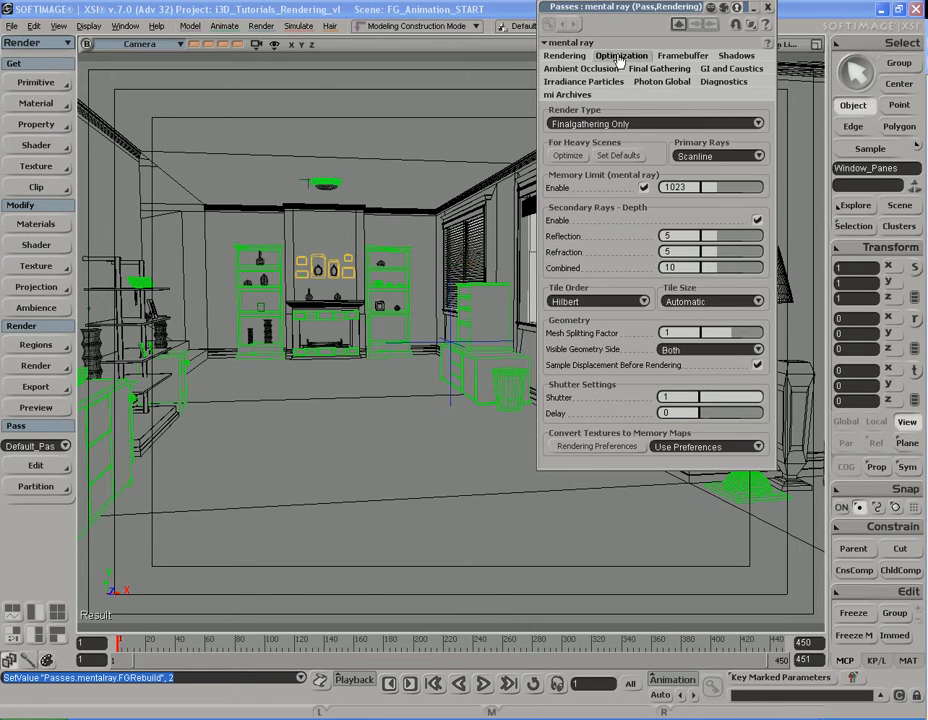
click(648, 124)
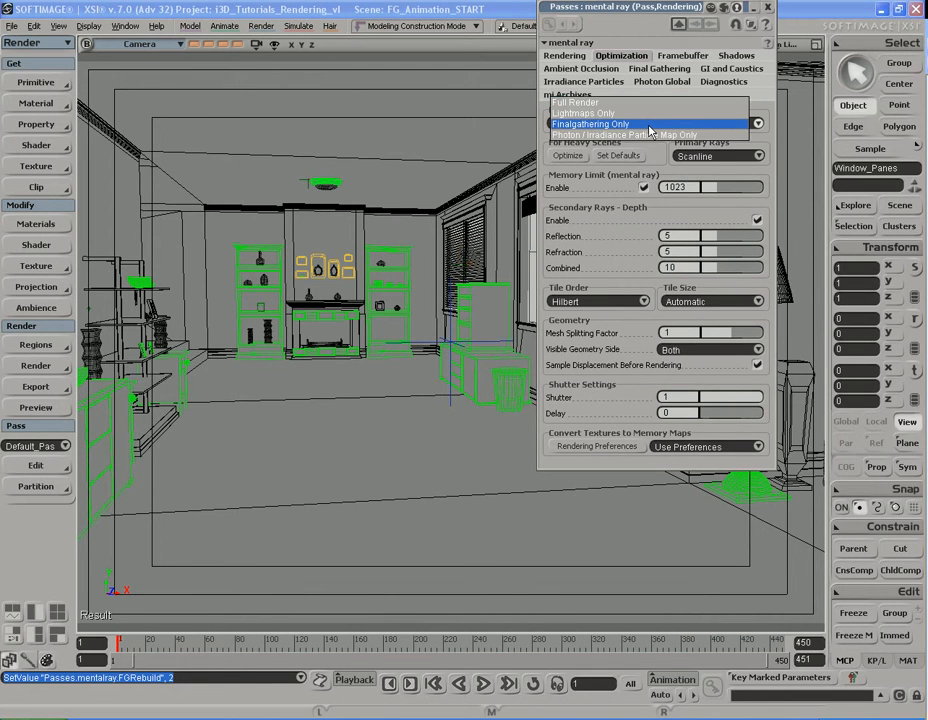
click(648, 103)
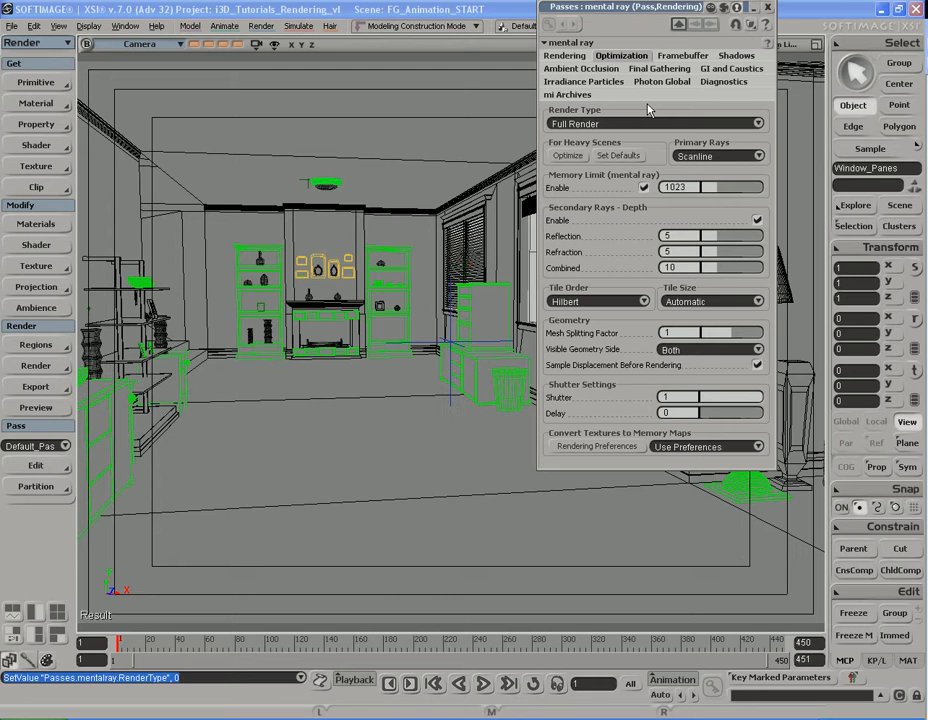
click(655, 70)
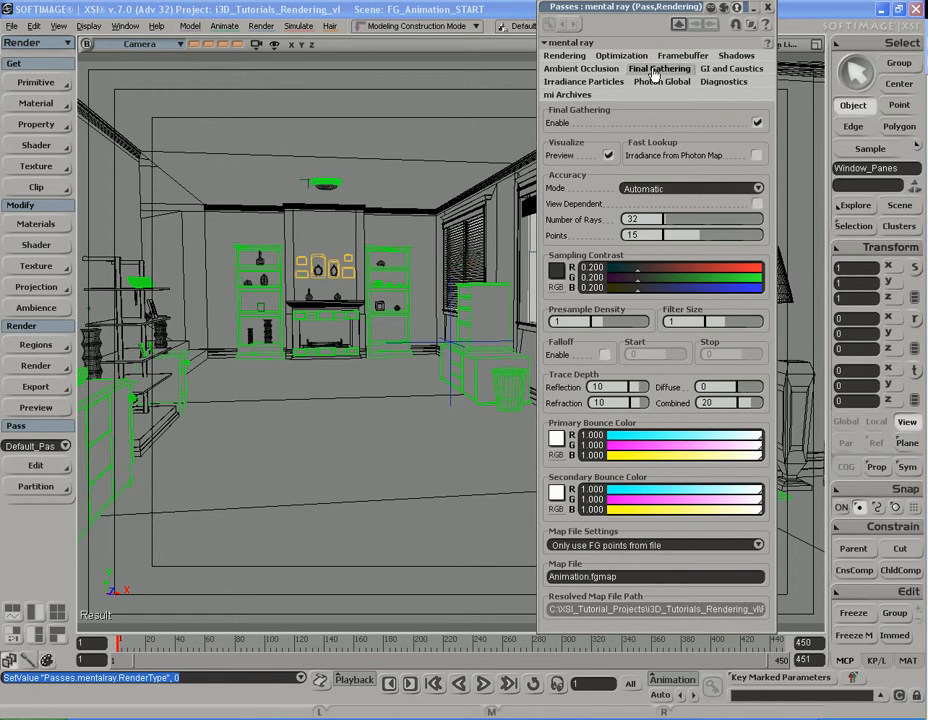
click(680, 545)
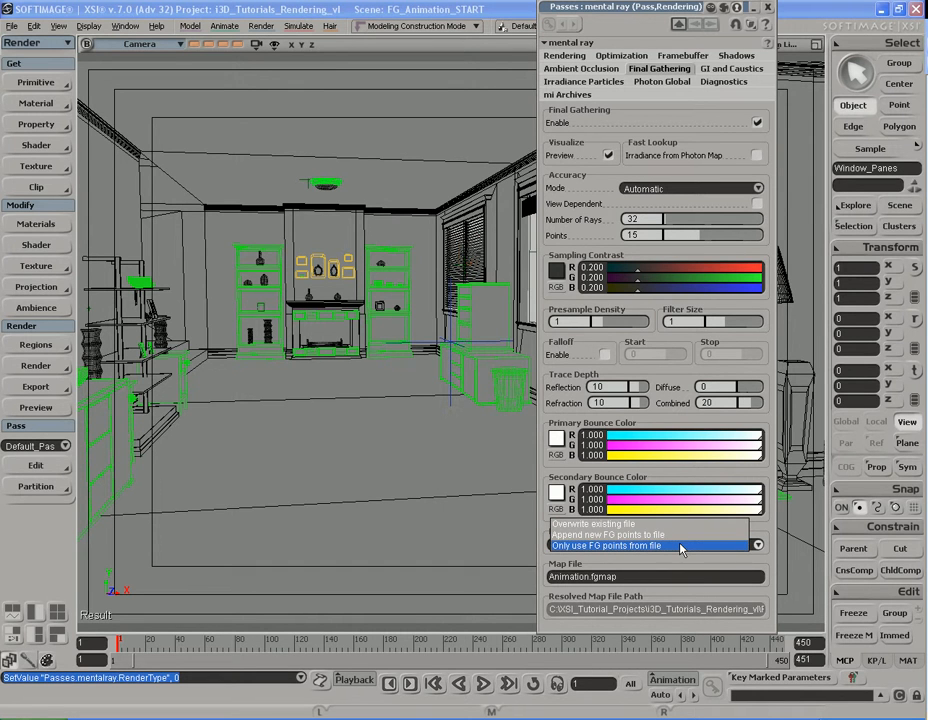
click(680, 546)
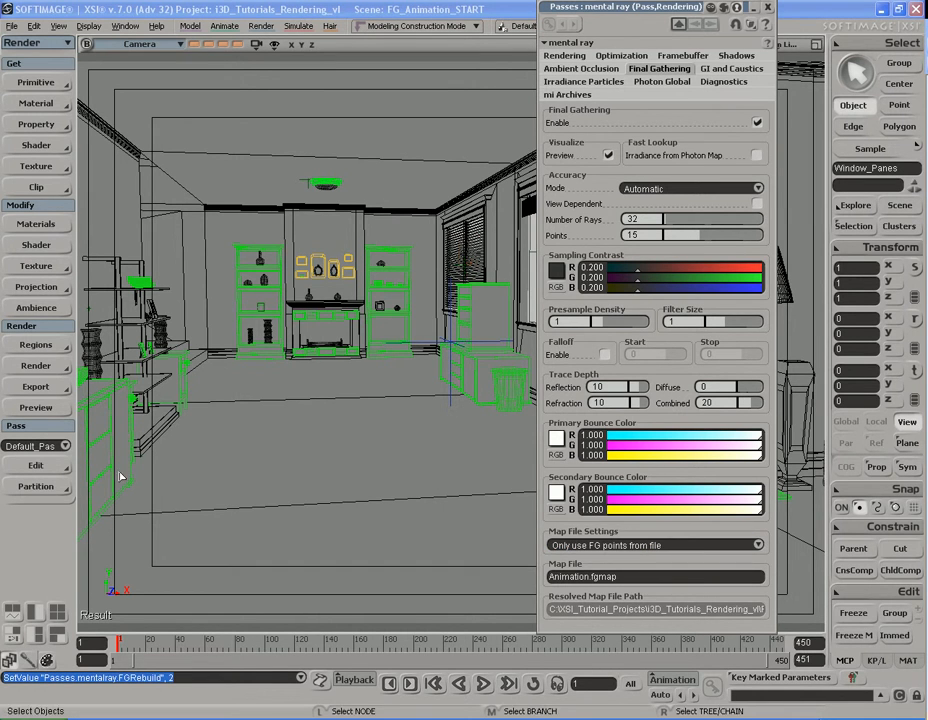
Render the current pass to check the image produced from the frozen Final Gathering map, and abort during frame 1
click(36, 366)
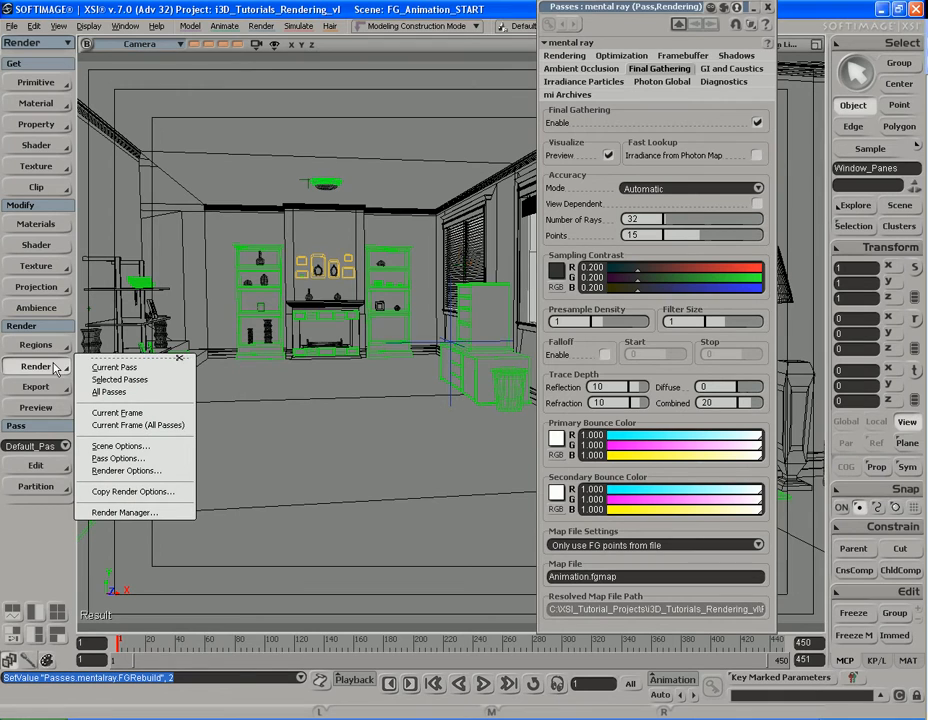
click(152, 368)
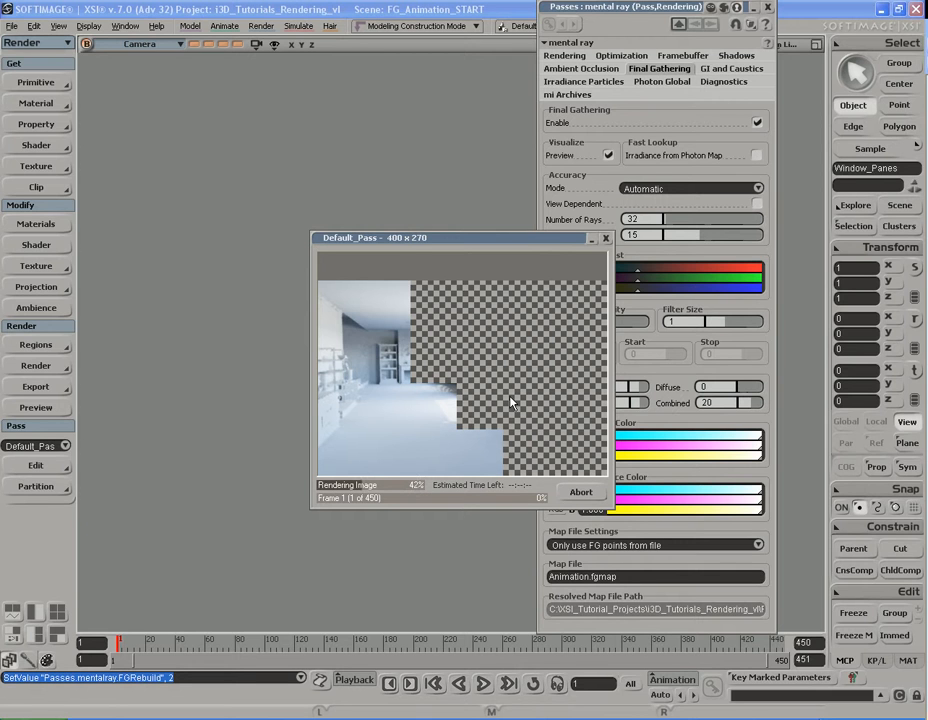
click(580, 493)
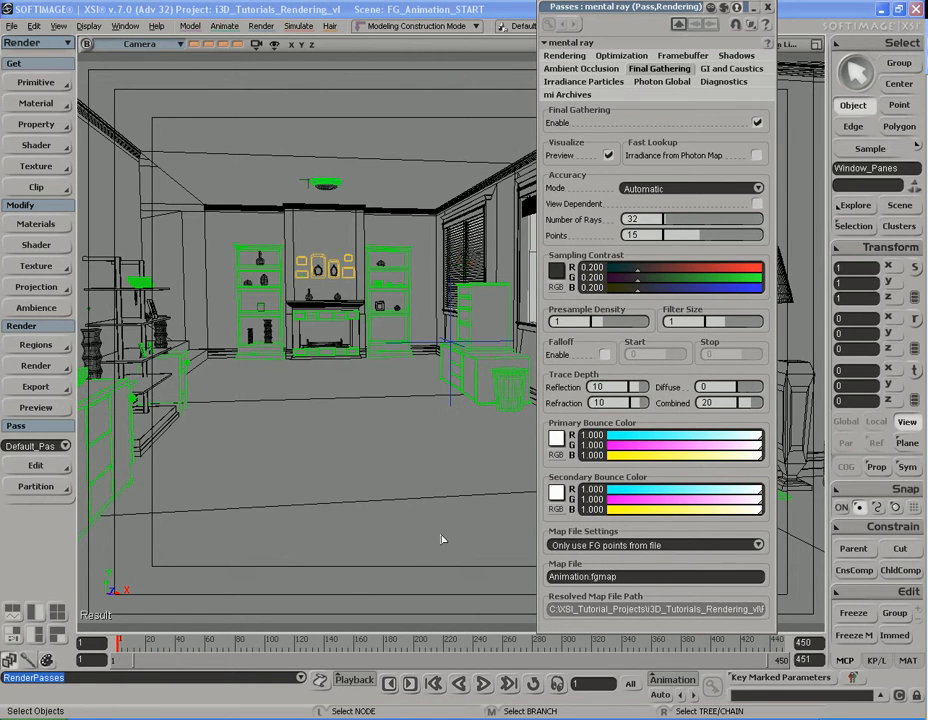
Load the FG_Frozen_Map_Pass.[1..450;3].pic sequence from the FG_Animation folder into a flipbook, play it, and close the flipbook
click(353, 680)
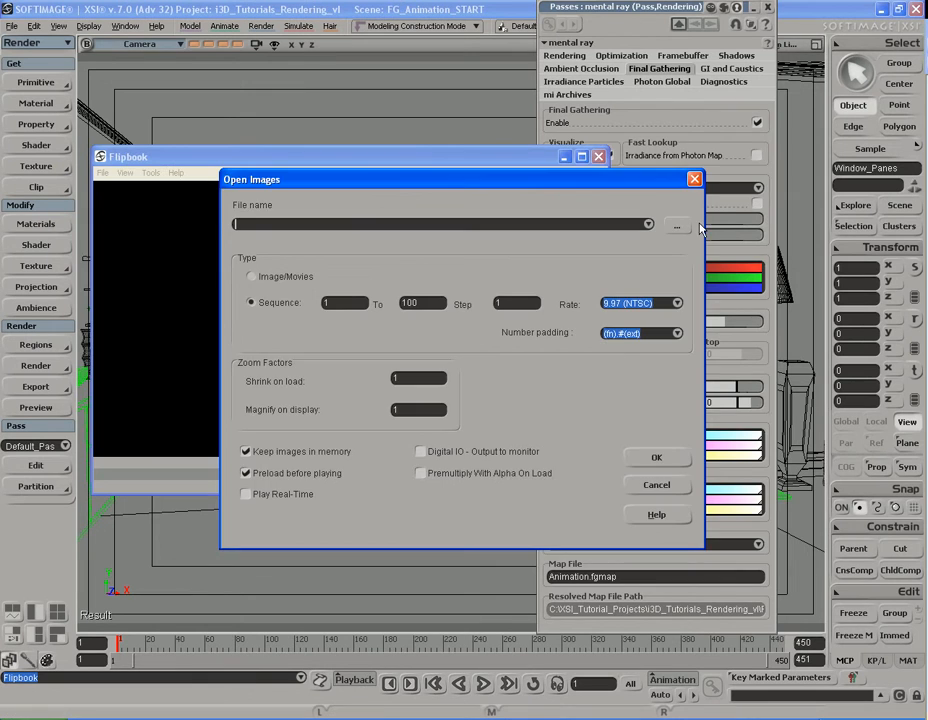
click(677, 222)
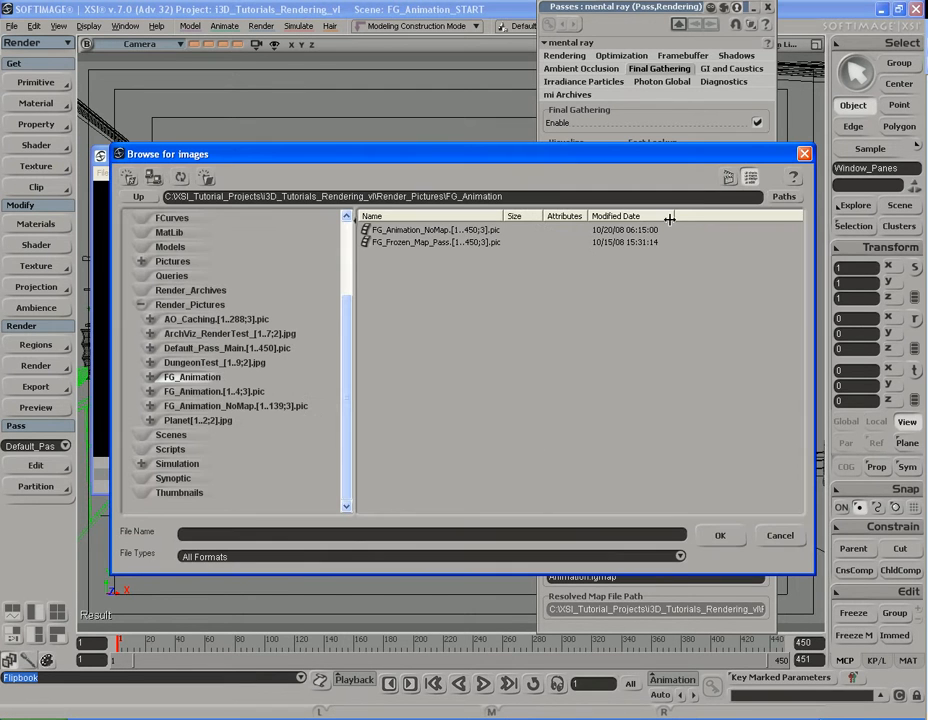
click(436, 244)
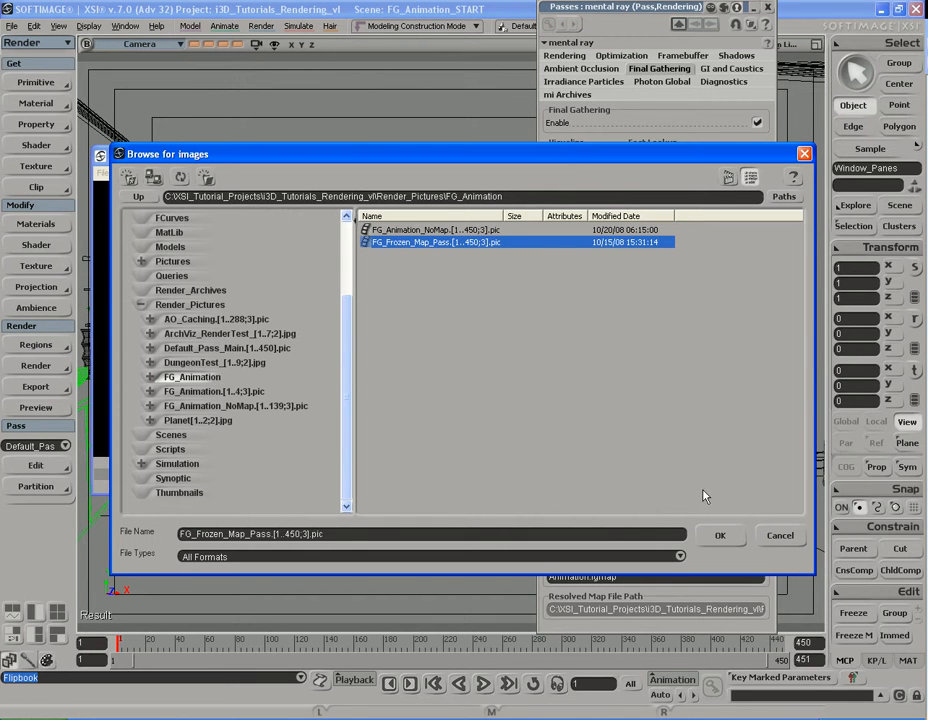
click(720, 535)
click(656, 457)
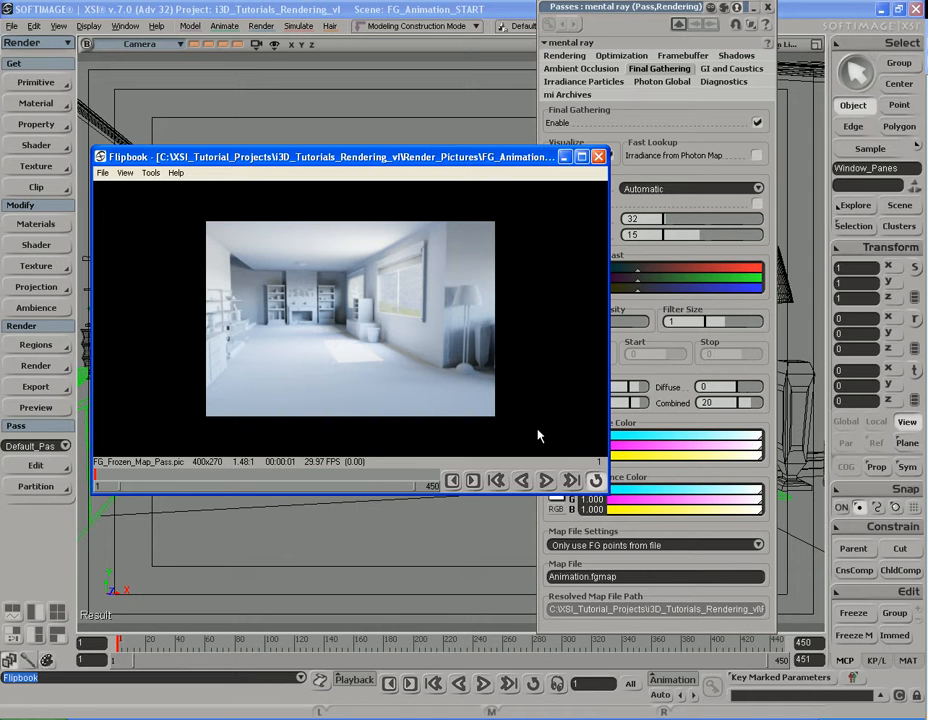
key(space)
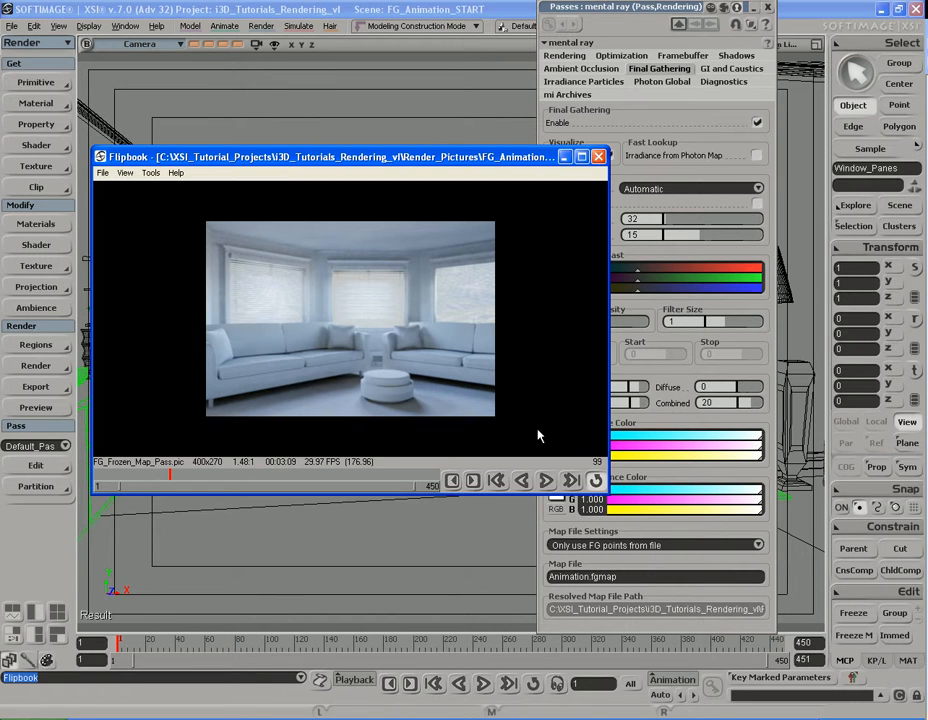
click(598, 156)
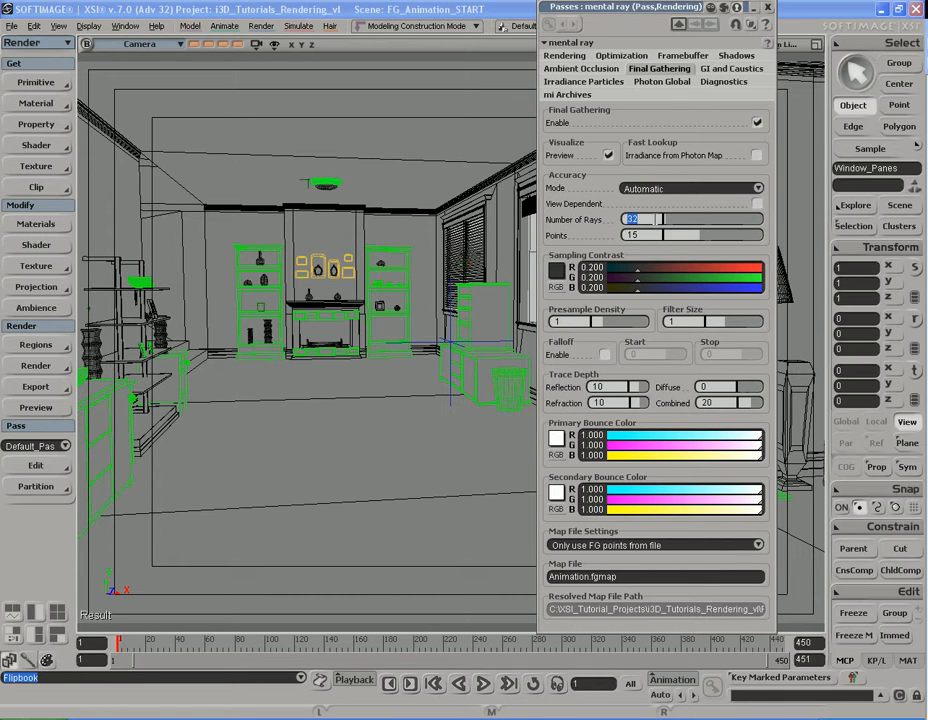
click(656, 219)
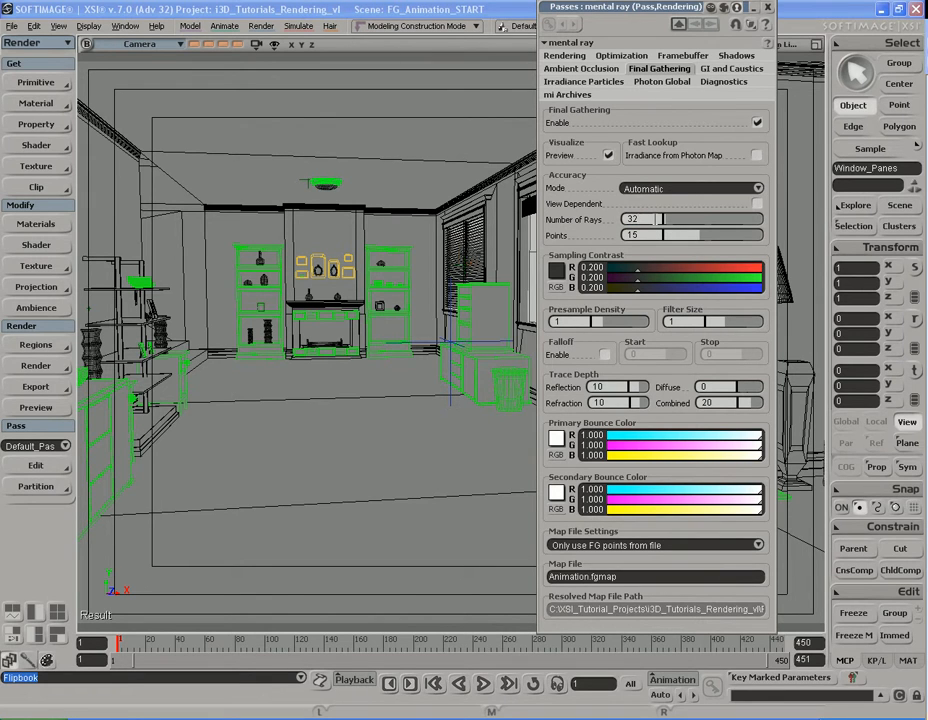